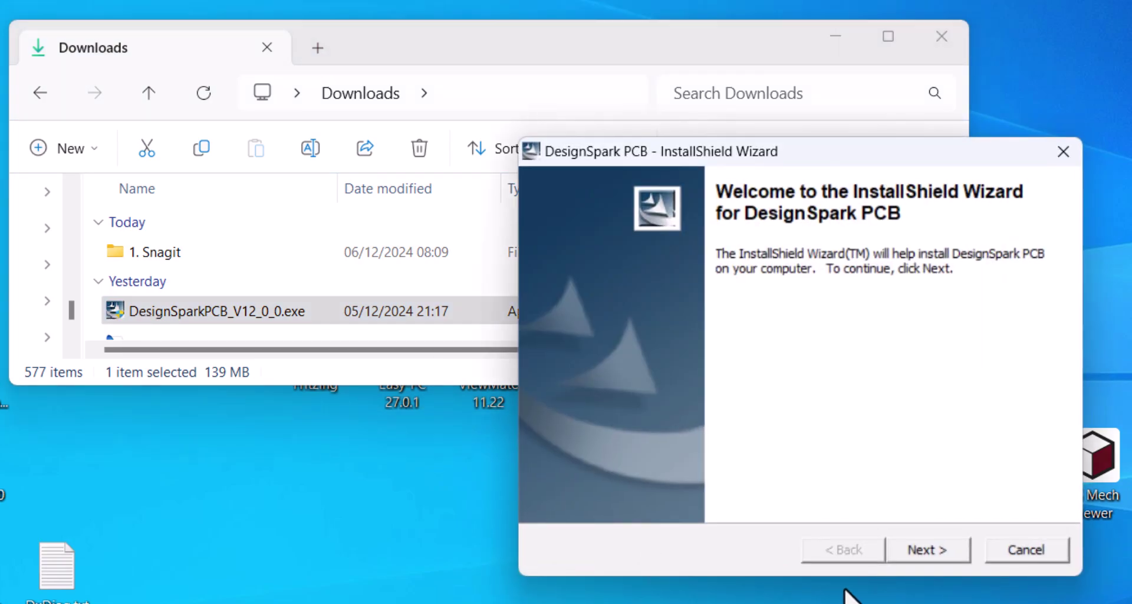
Unpack the installation files to a temporary location and accept the terms of the DesignSpark PCB license agreement
{"action": "left_click", "coordinate": [923, 560]}
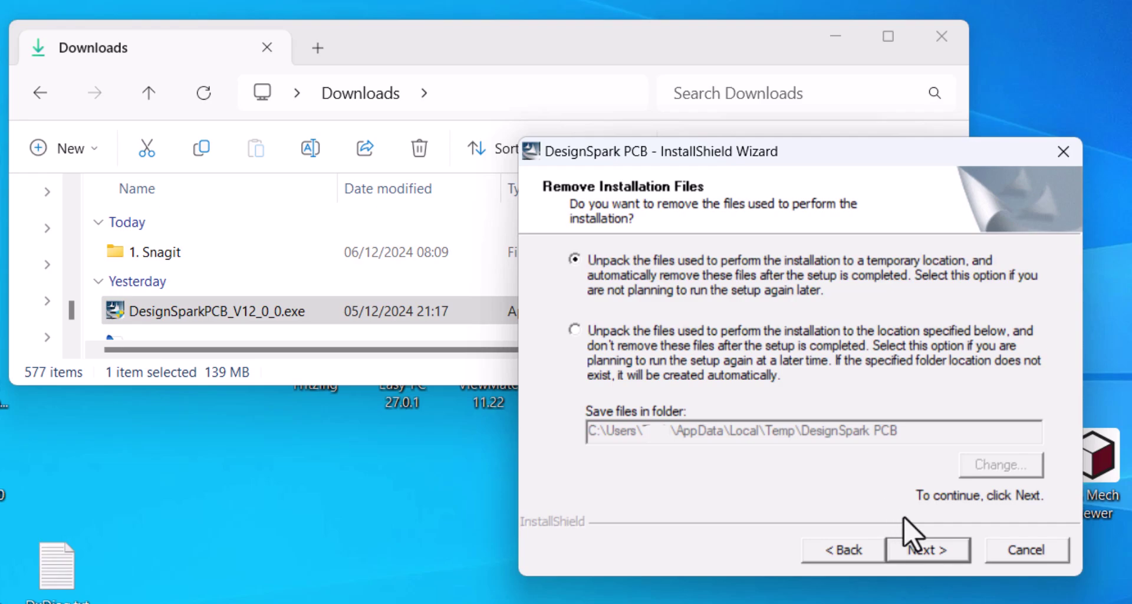
{"action": "left_click", "coordinate": [919, 551]}
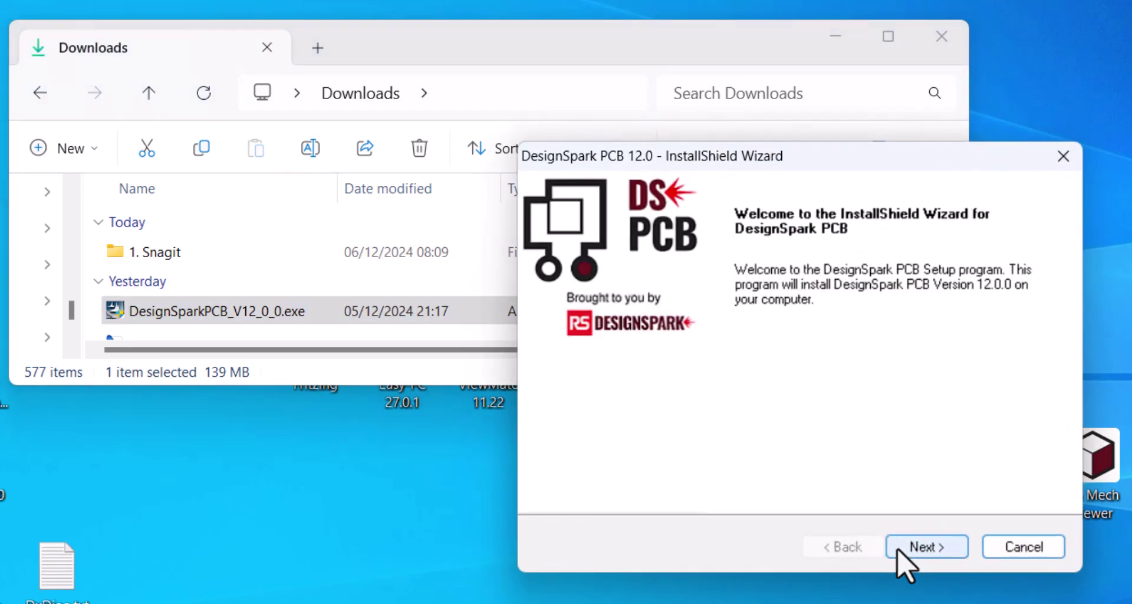
{"action": "left_click", "coordinate": [903, 554]}
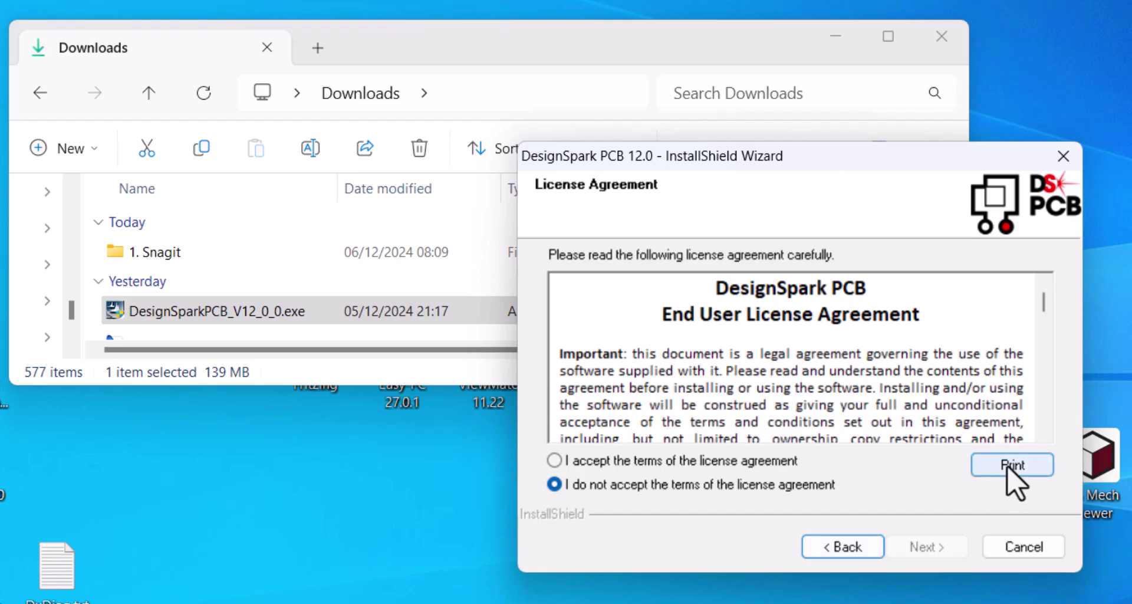
{"action": "left_click_drag", "start_coordinate": [1042, 307], "coordinate": [1051, 437]}
{"action": "left_click", "coordinate": [554, 461]}
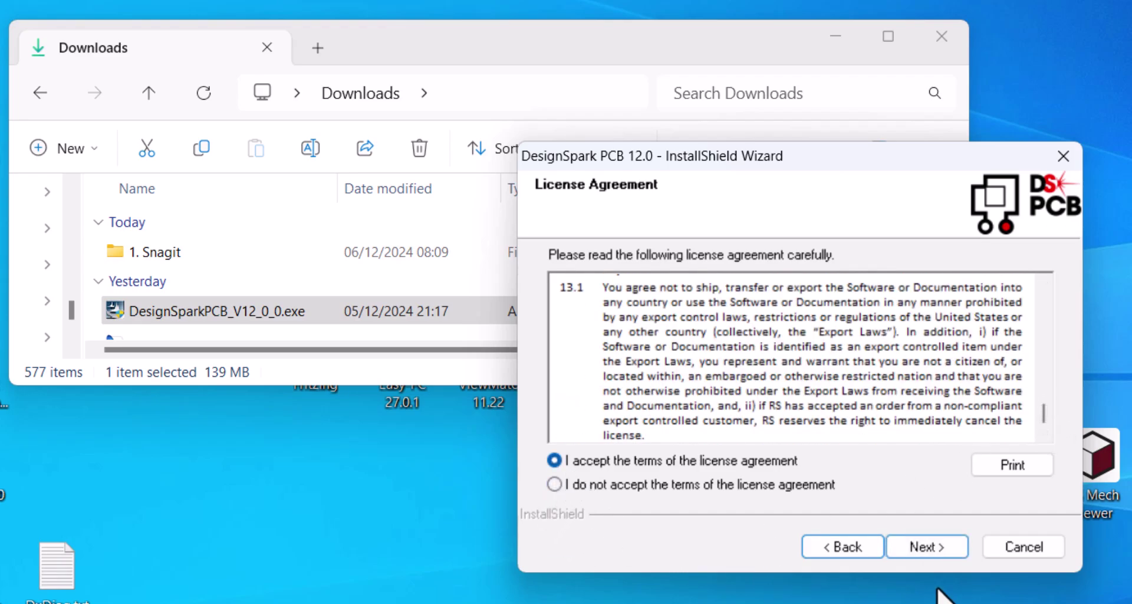
{"action": "left_click", "coordinate": [926, 546]}
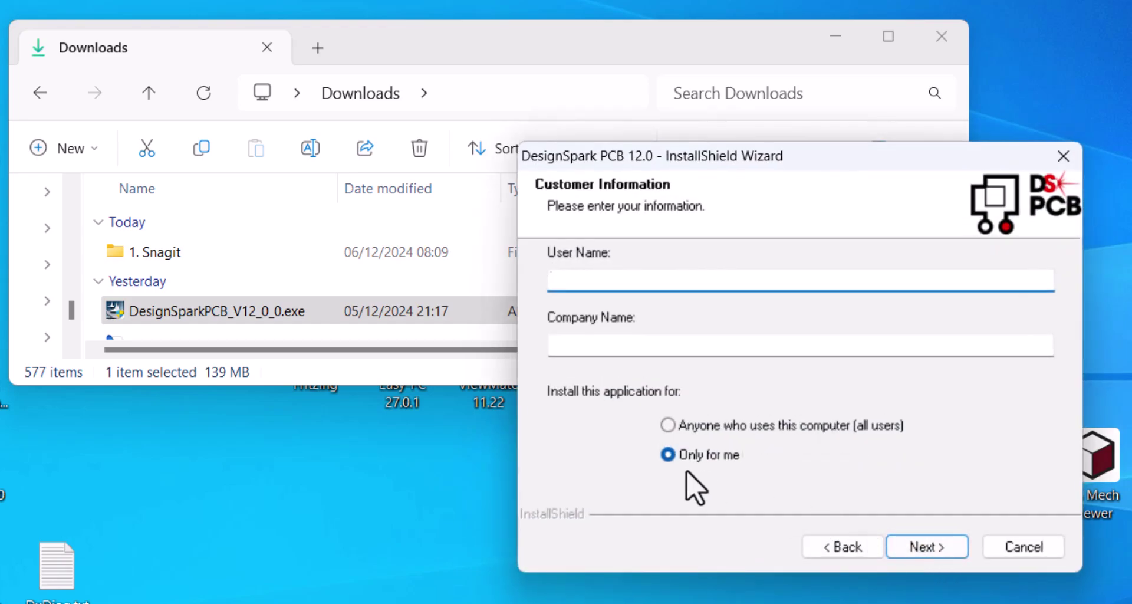
Set the installation for all users, with user name Support and company name DesignSpark
{"action": "left_click", "coordinate": [667, 424]}
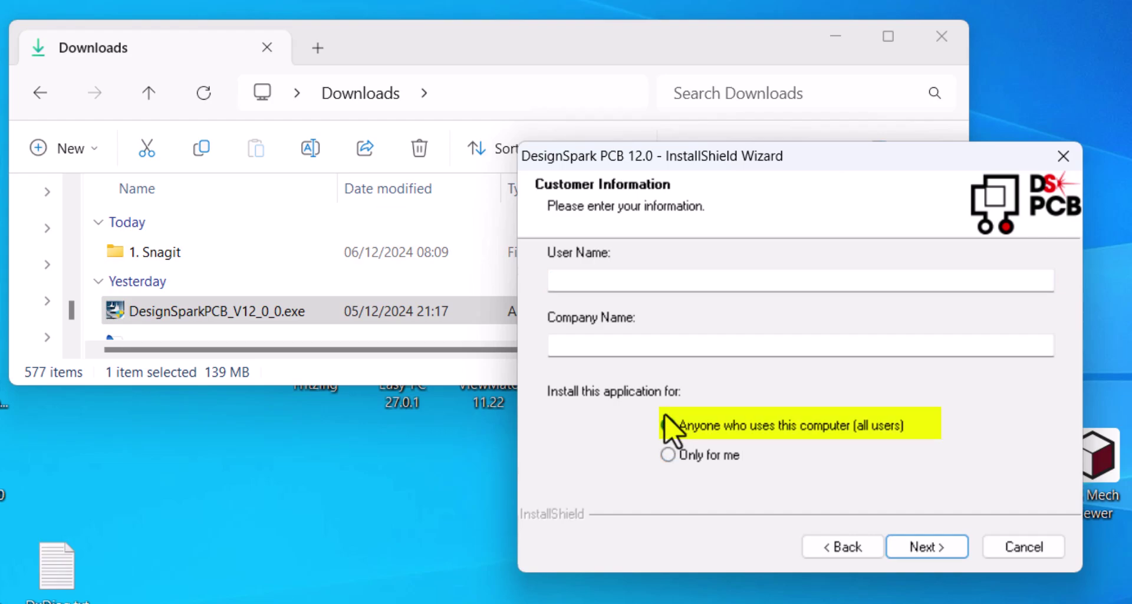
{"action": "type", "text": "Support"}
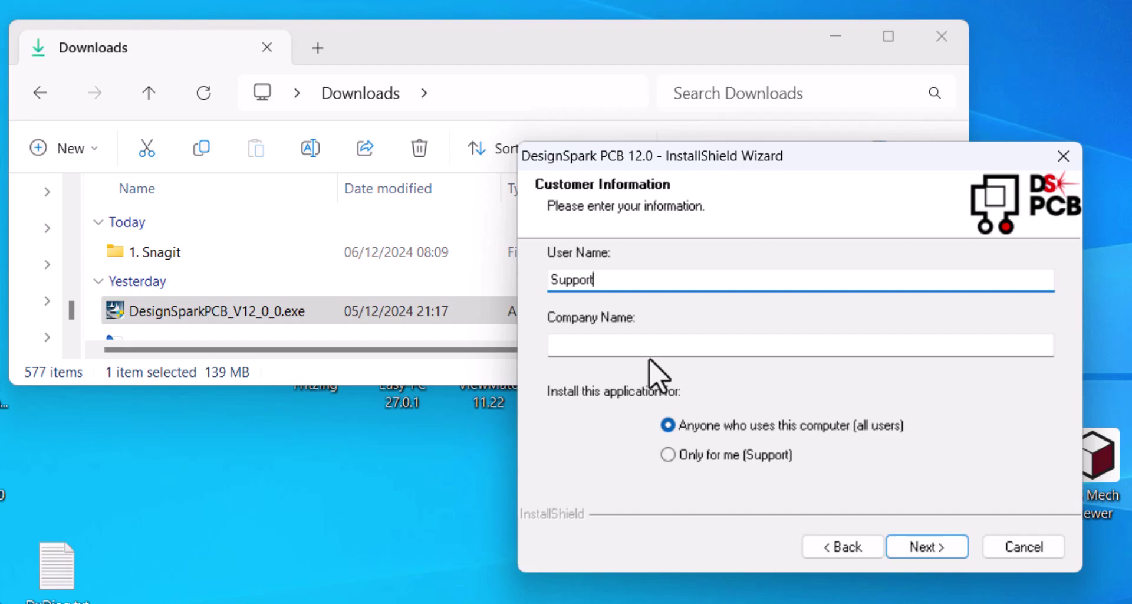
{"action": "left_click", "coordinate": [609, 345]}
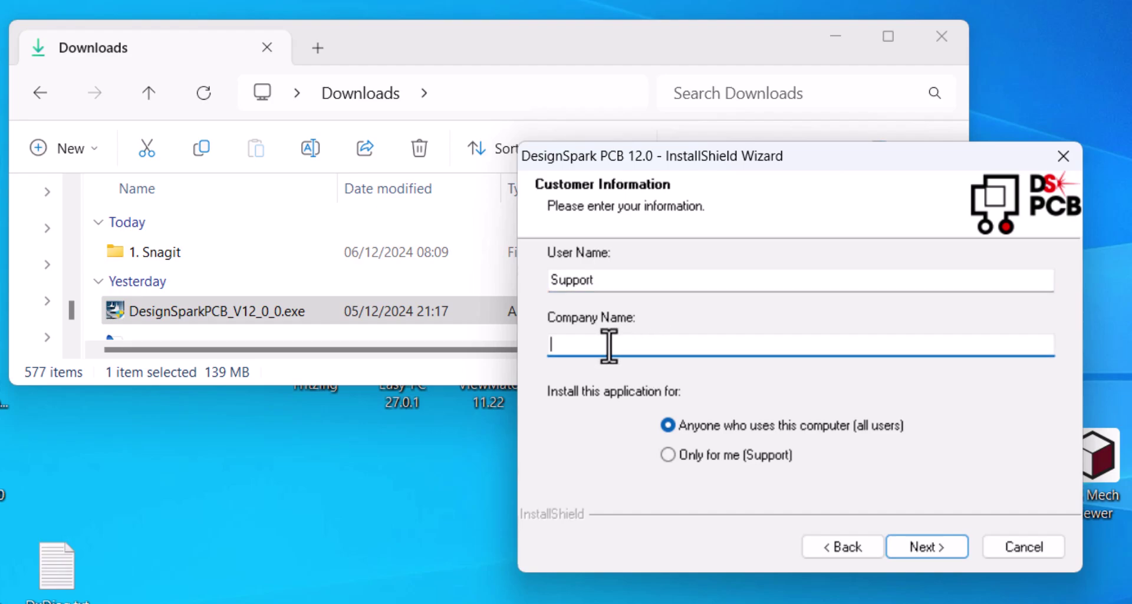
{"action": "type", "text": "DesignSpark"}
{"action": "left_click", "coordinate": [896, 545]}
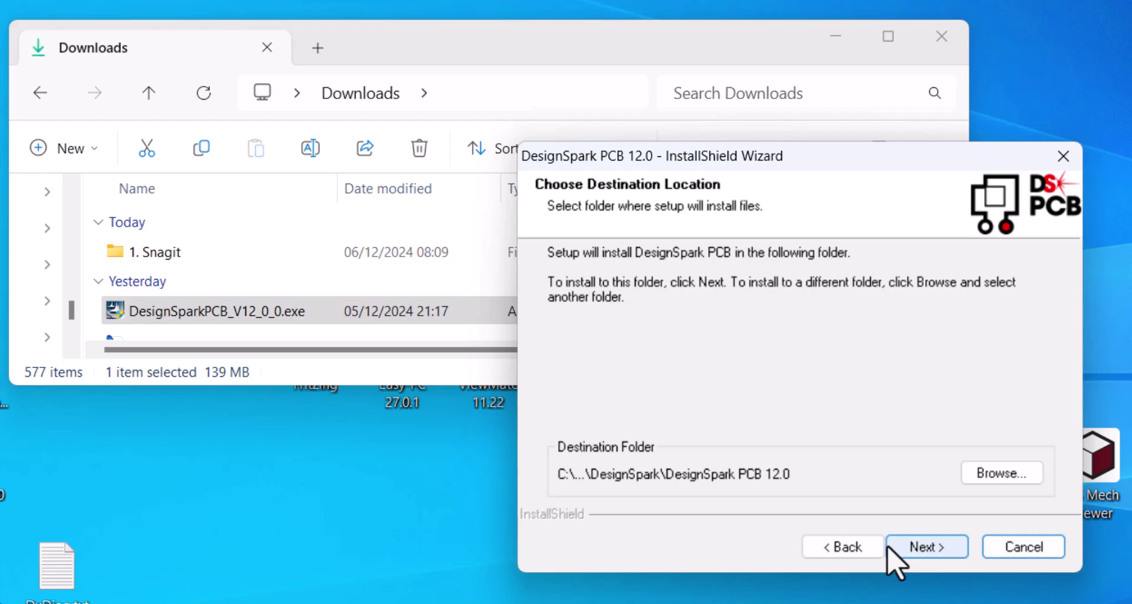
Accept the default program and data file destination folders and start copying the files
{"action": "left_click", "coordinate": [896, 547]}
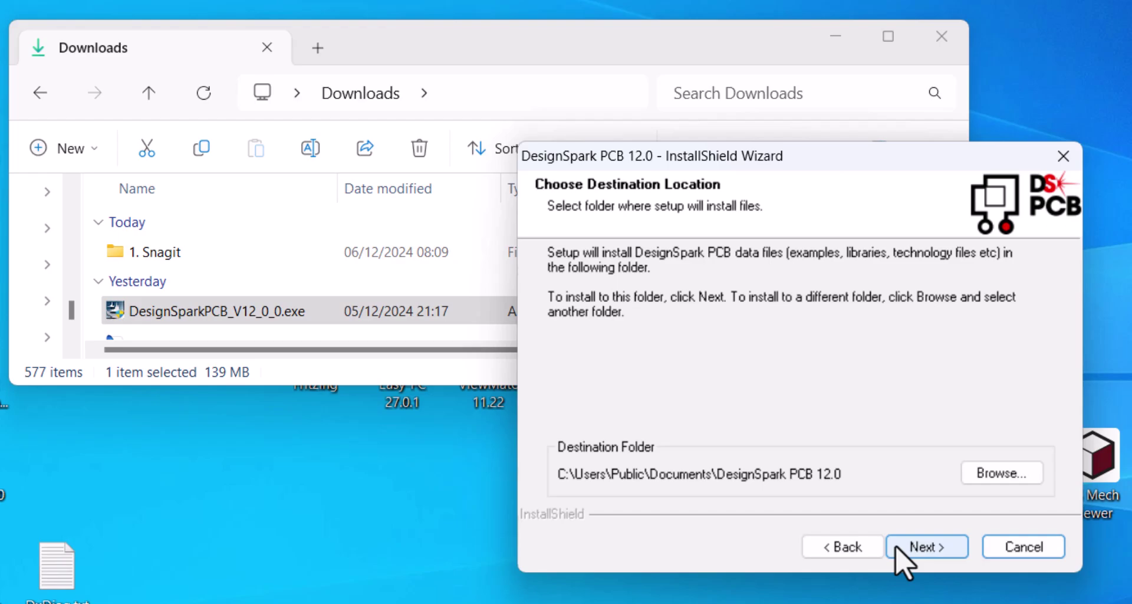
{"action": "left_click", "coordinate": [896, 547]}
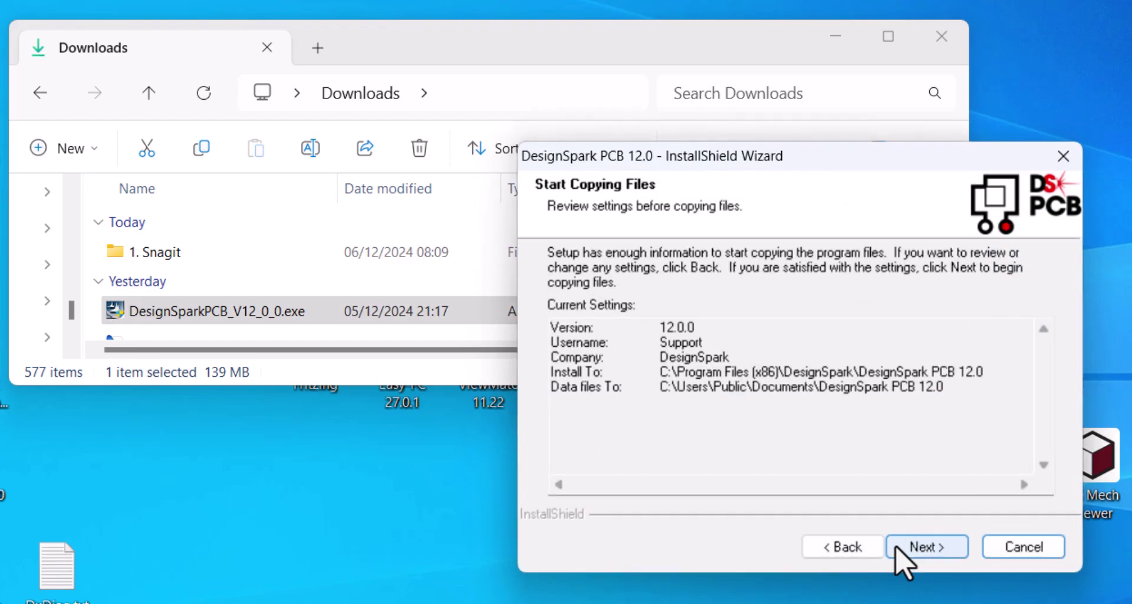
{"action": "left_click", "coordinate": [896, 547]}
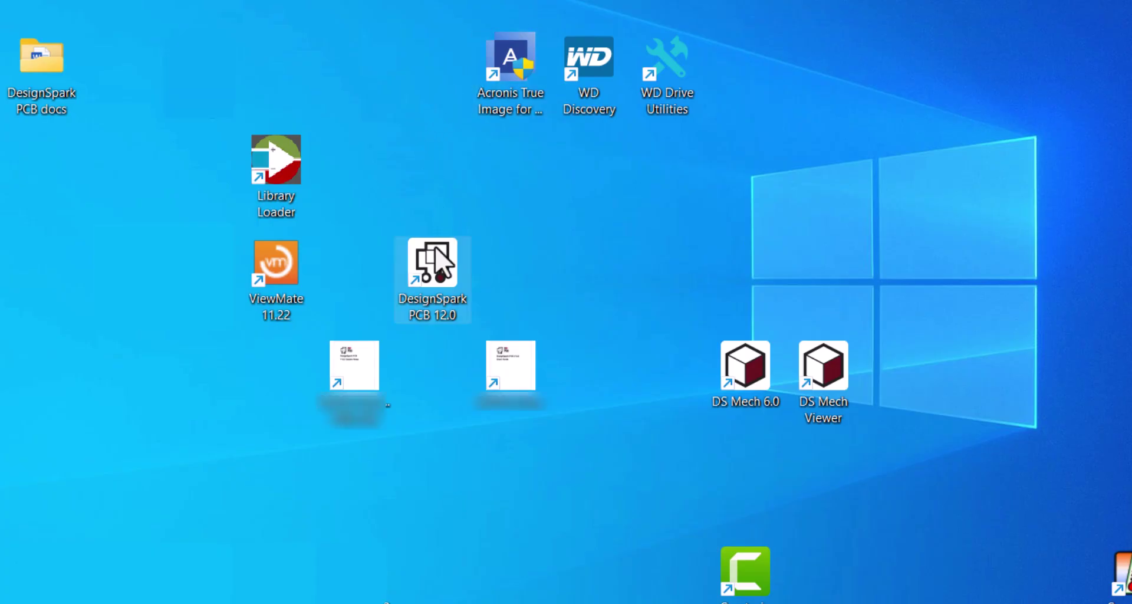
Run DesignSpark PCB 12.0 from the desktop as administrator and log in to the DesignSpark account
{"action": "right_click", "coordinate": [431, 272]}
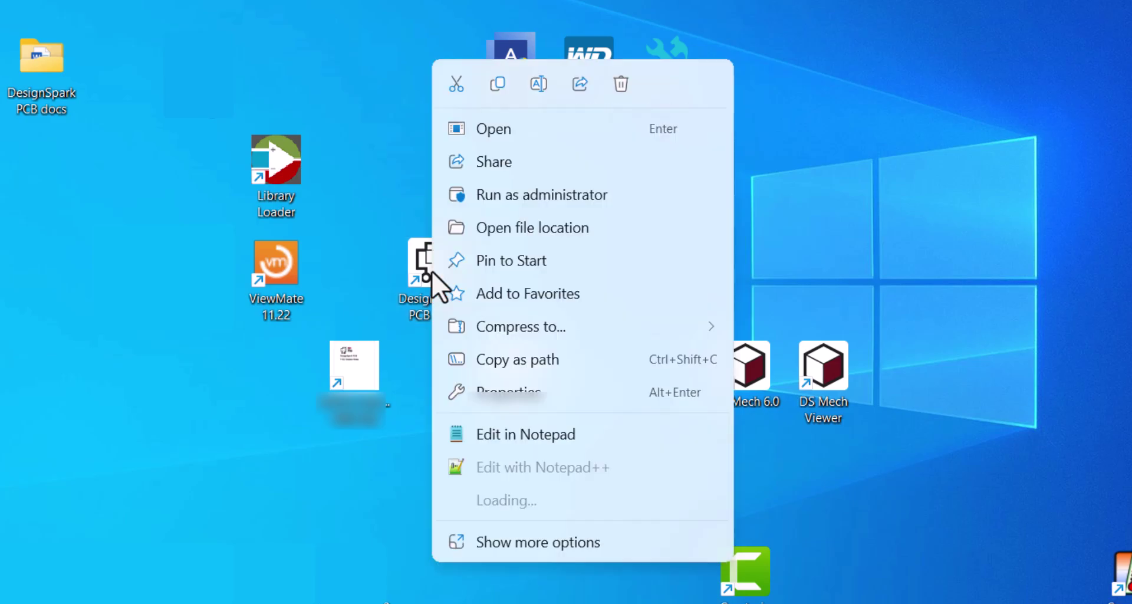
{"action": "left_click", "coordinate": [483, 197]}
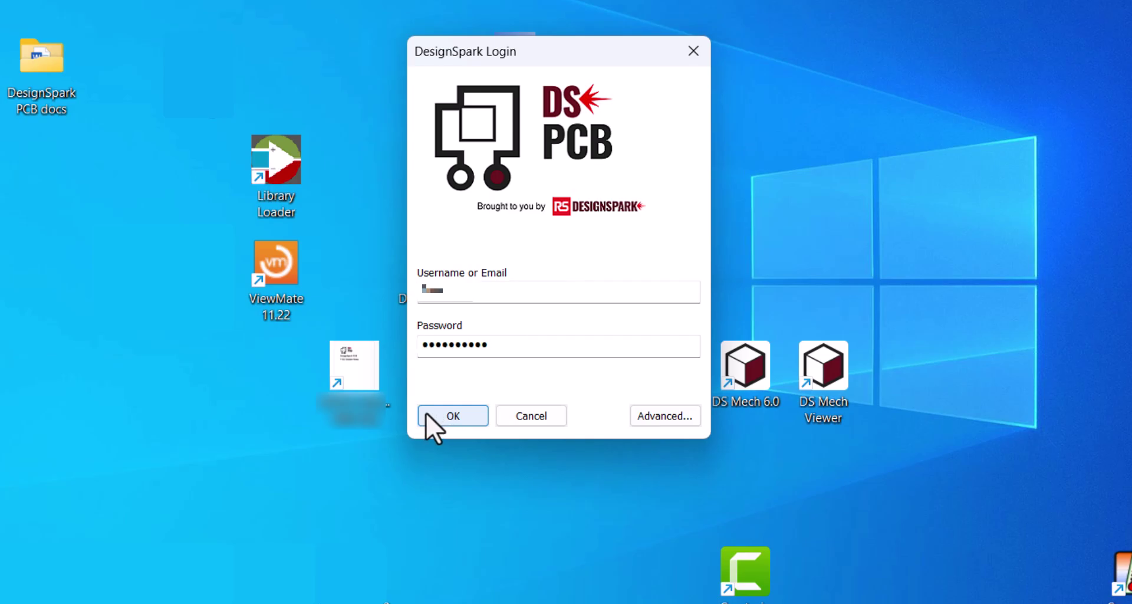
{"action": "left_click", "coordinate": [427, 414]}
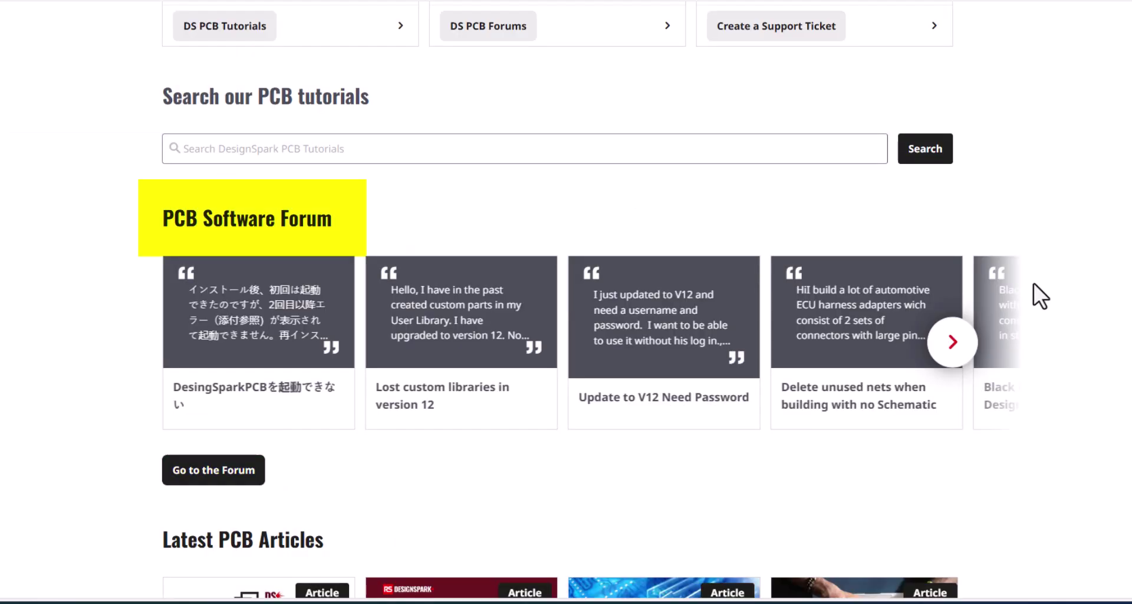
Examine the DesignSpark PCB support resources on the website and the tutorial list for Creating your PCB Design
{"action": "scroll", "coordinate": [1035, 283], "scroll_direction": "down", "scroll_amount": 4}
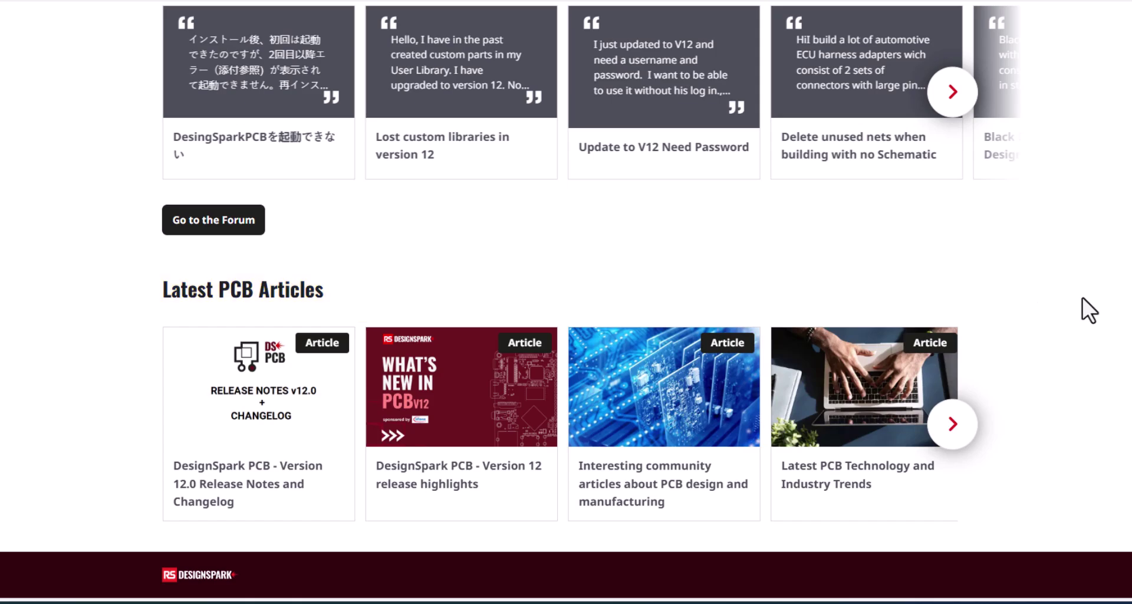
{"action": "scroll", "coordinate": [1083, 298], "scroll_direction": "up", "scroll_amount": 8}
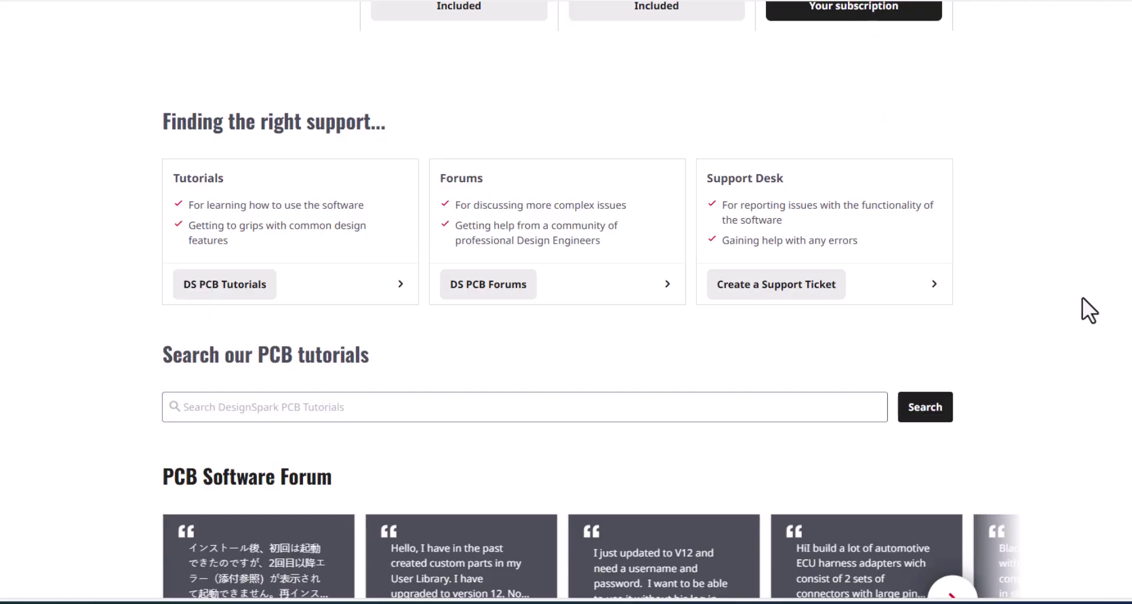
{"action": "left_click", "coordinate": [221, 295]}
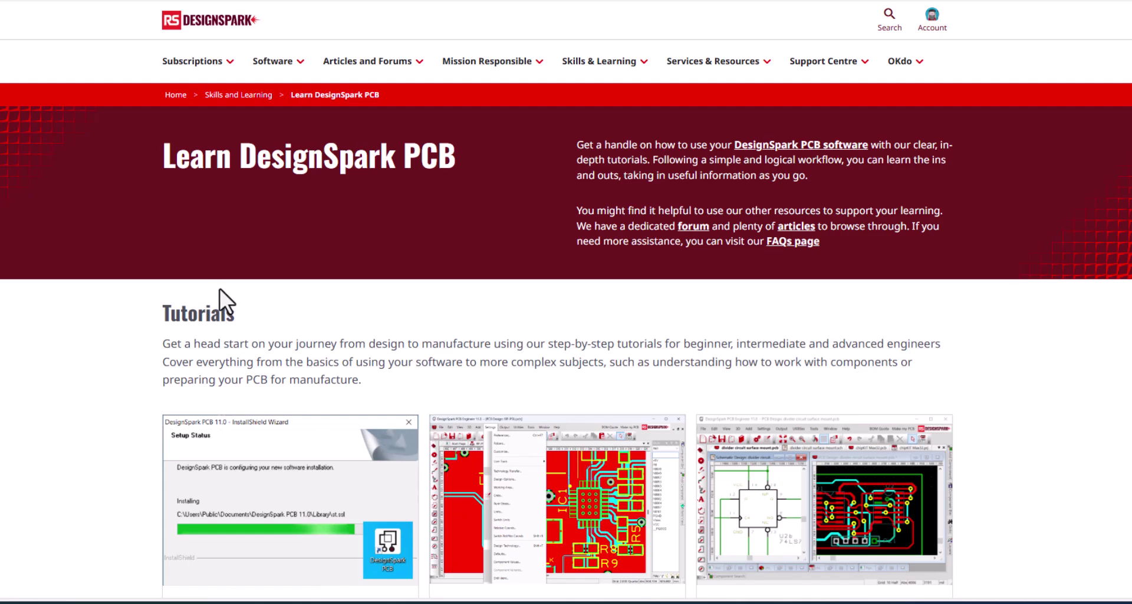
{"action": "scroll", "coordinate": [1067, 386], "scroll_direction": "down", "scroll_amount": 3}
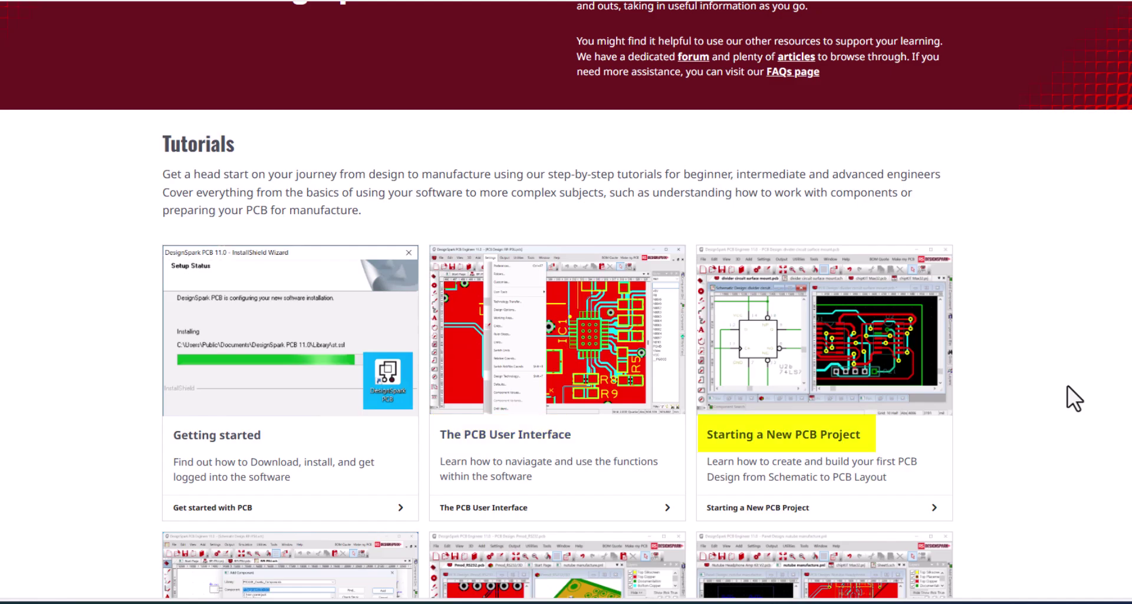
{"action": "scroll", "coordinate": [1068, 384], "scroll_direction": "down", "scroll_amount": 6}
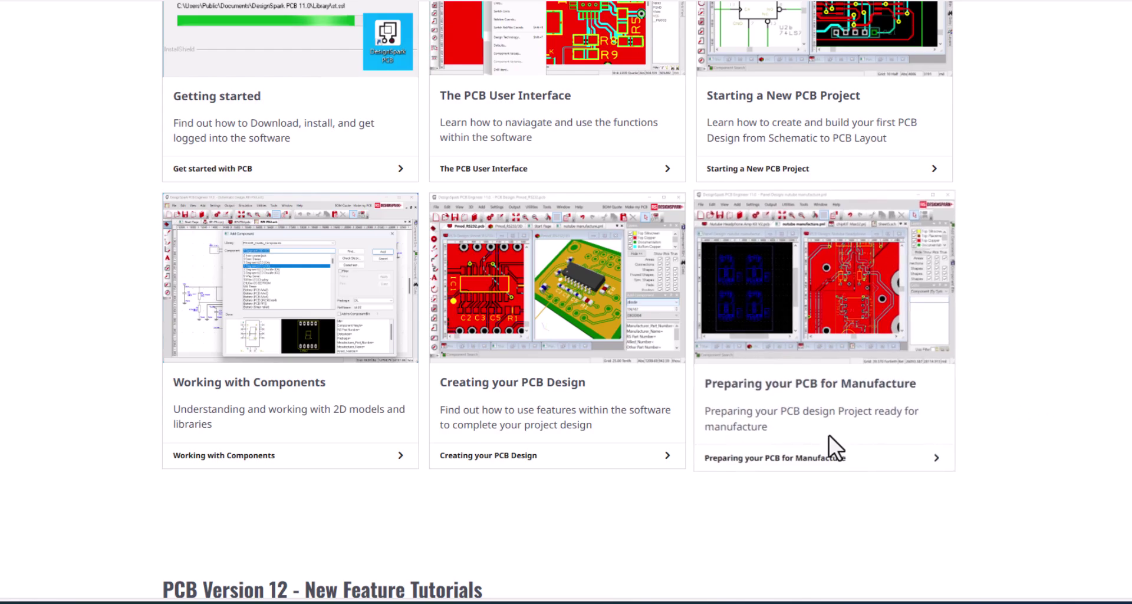
{"action": "left_click", "coordinate": [592, 462]}
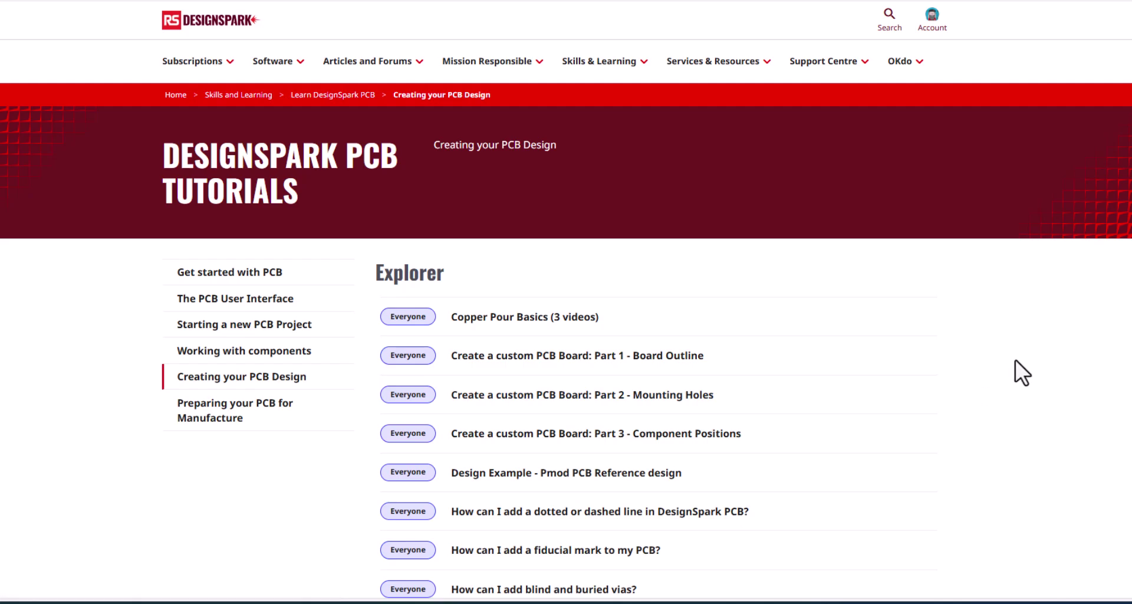
{"action": "scroll", "coordinate": [1015, 359], "scroll_direction": "down", "scroll_amount": 10}
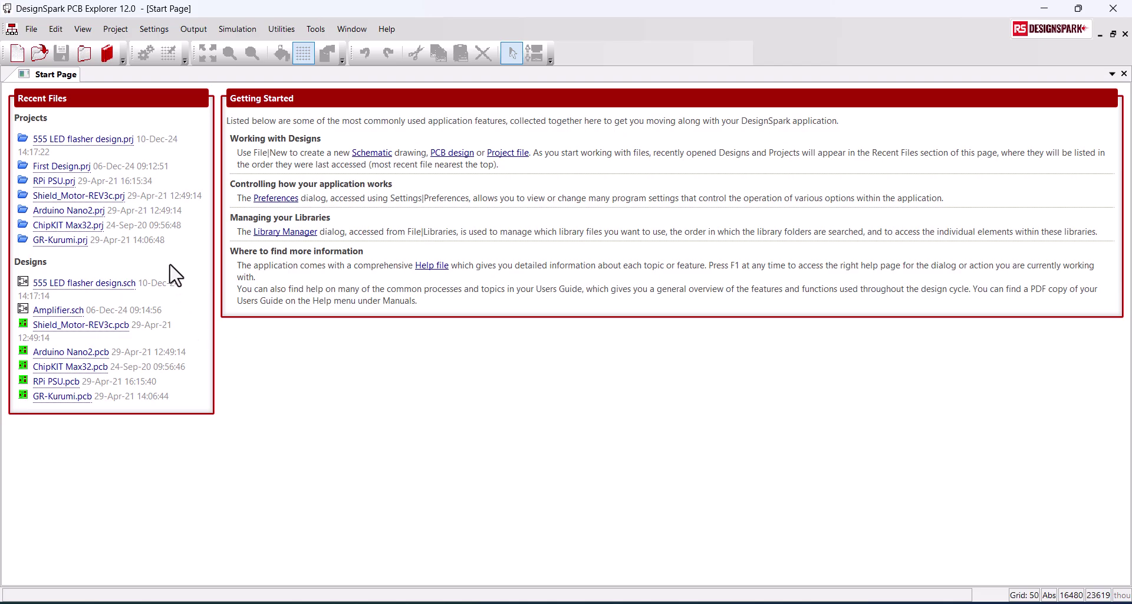
In DesignSpark PCB, start a new design of type Project and proceed to choosing its save location
{"action": "left_click", "coordinate": [30, 31]}
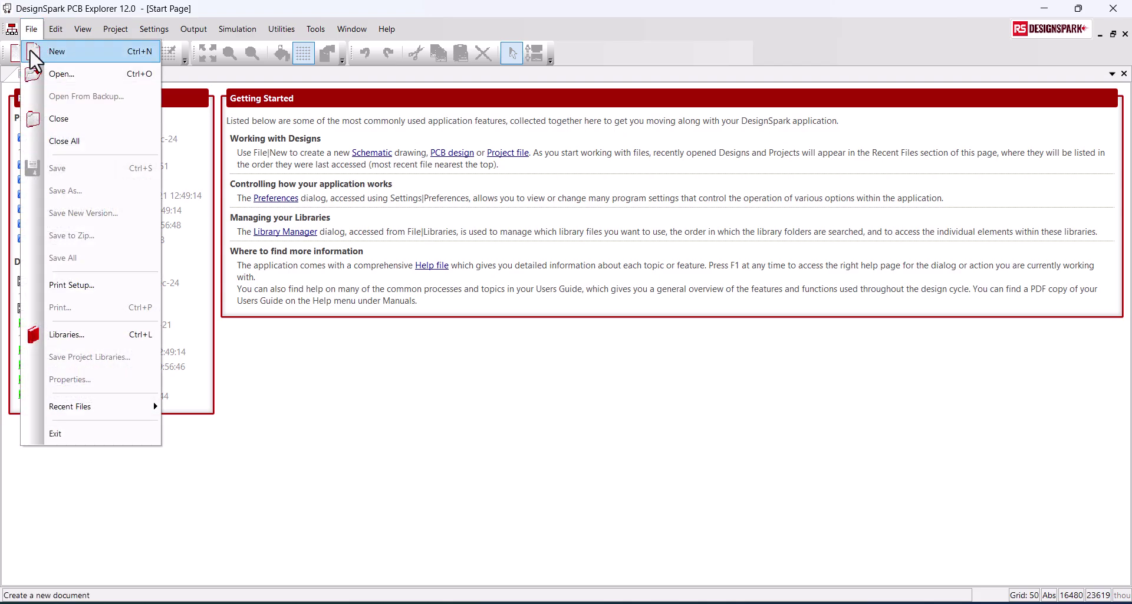
{"action": "left_click", "coordinate": [31, 50]}
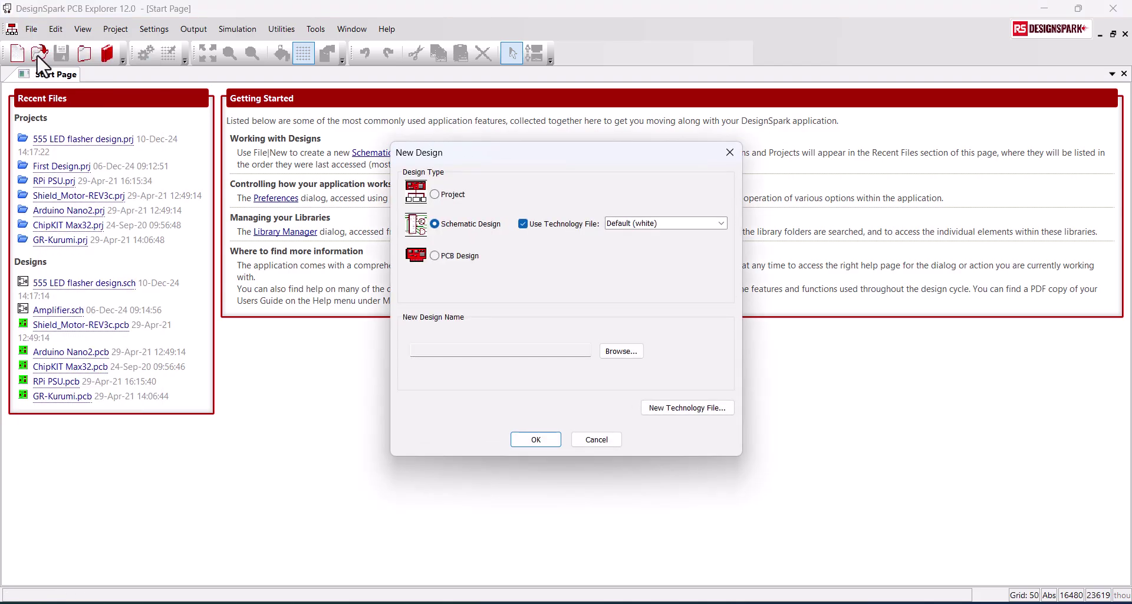
{"action": "left_click", "coordinate": [435, 195]}
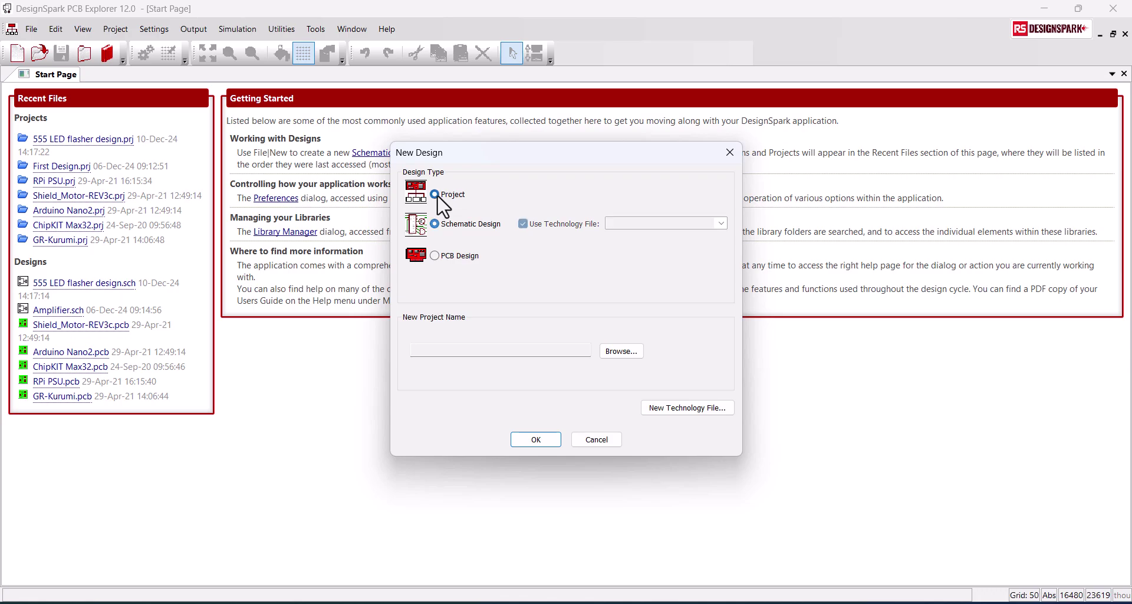
{"action": "left_click", "coordinate": [536, 439]}
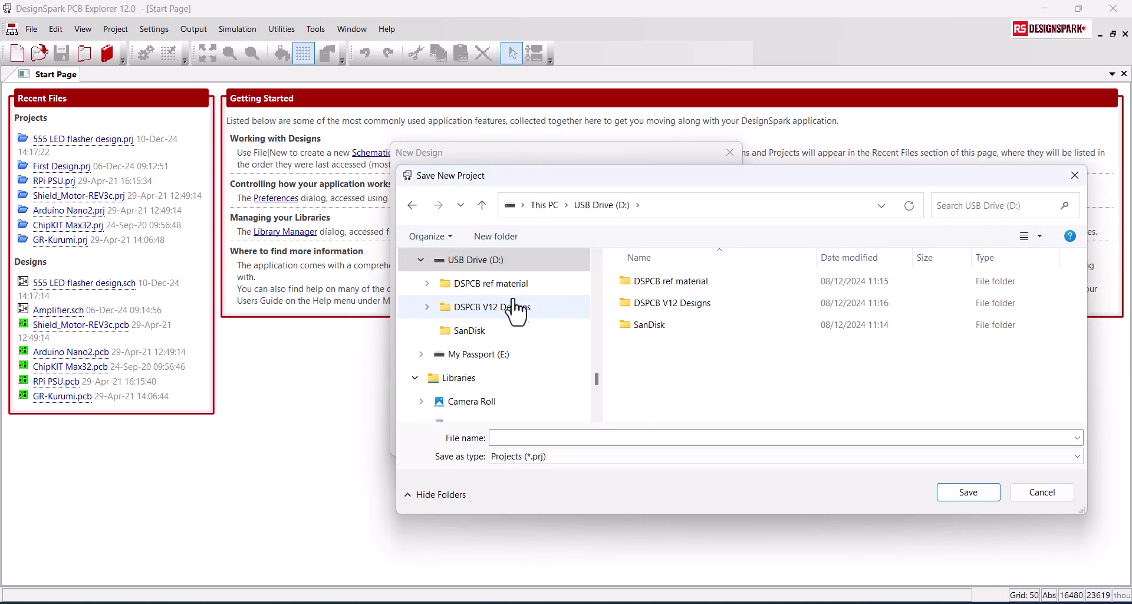
Create a folder named My DSPCB designs on USB Drive (D:) and open it
{"action": "left_click", "coordinate": [487, 236]}
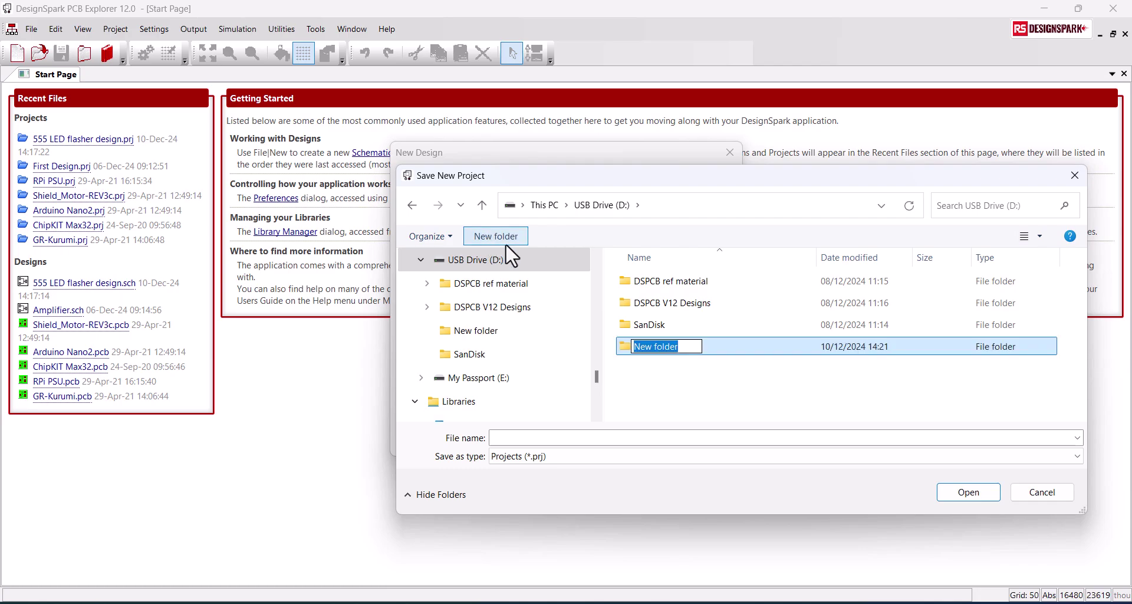
{"action": "type", "text": "My"}
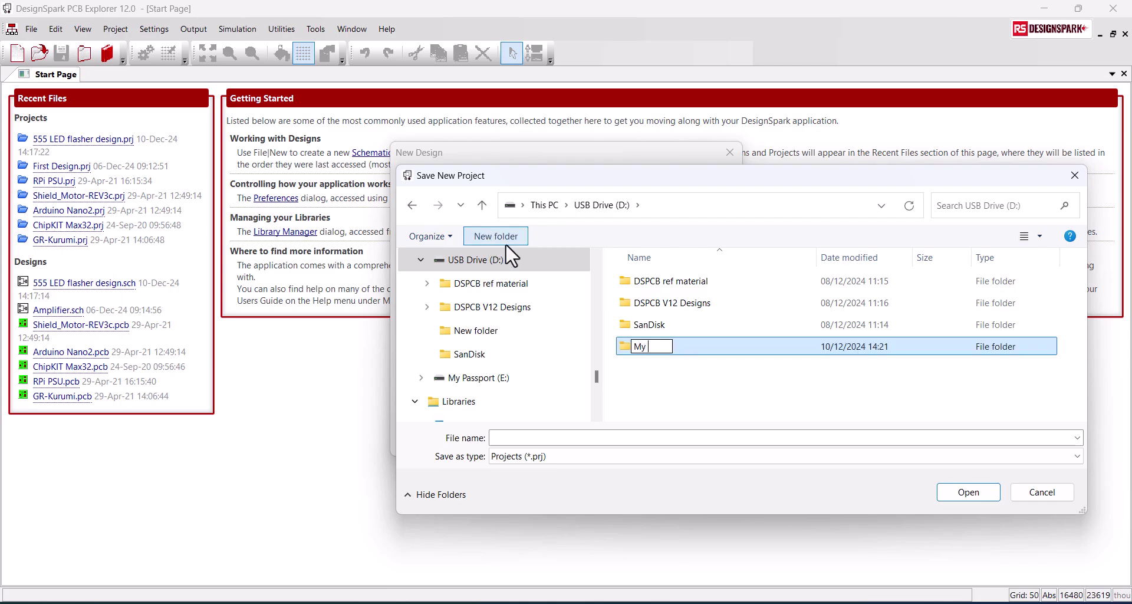
{"action": "type", "text": " DSPCB designs"}
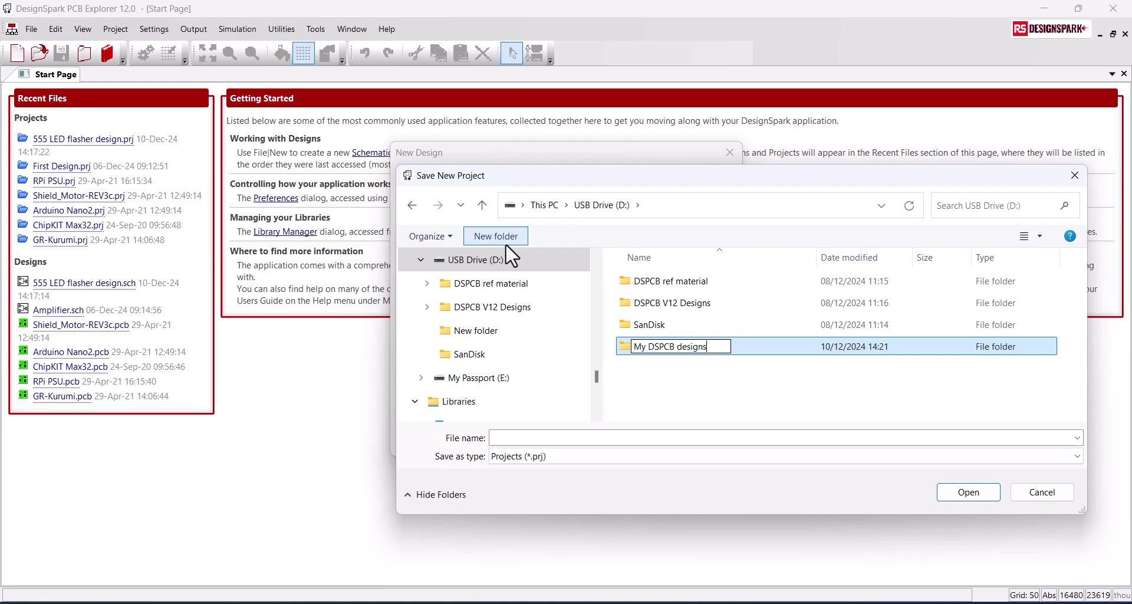
{"action": "key", "text": "Return"}
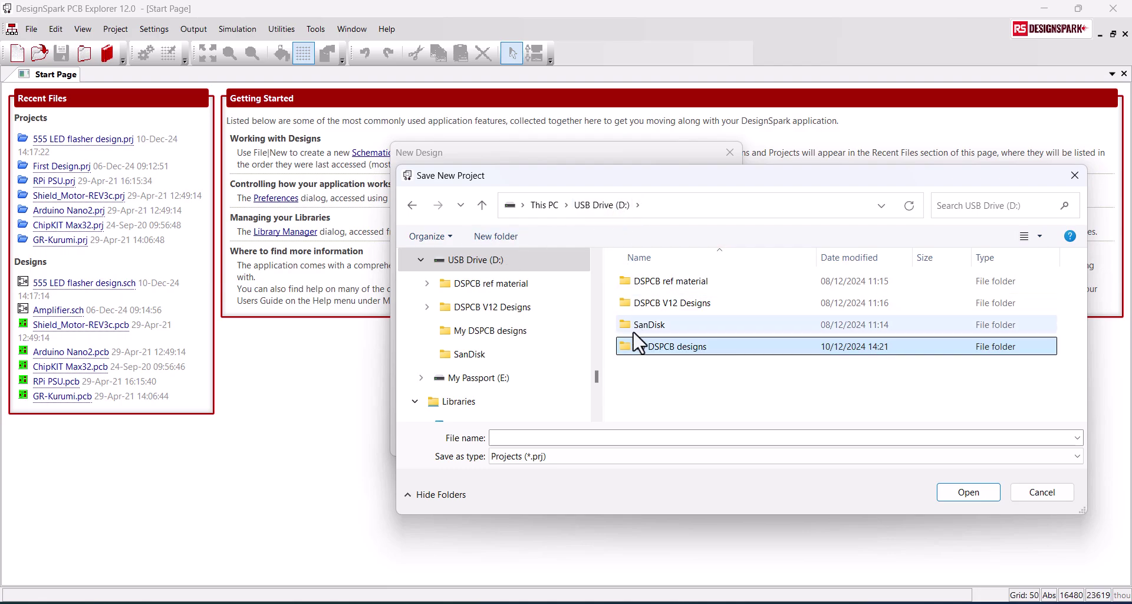
{"action": "double_click", "coordinate": [634, 354]}
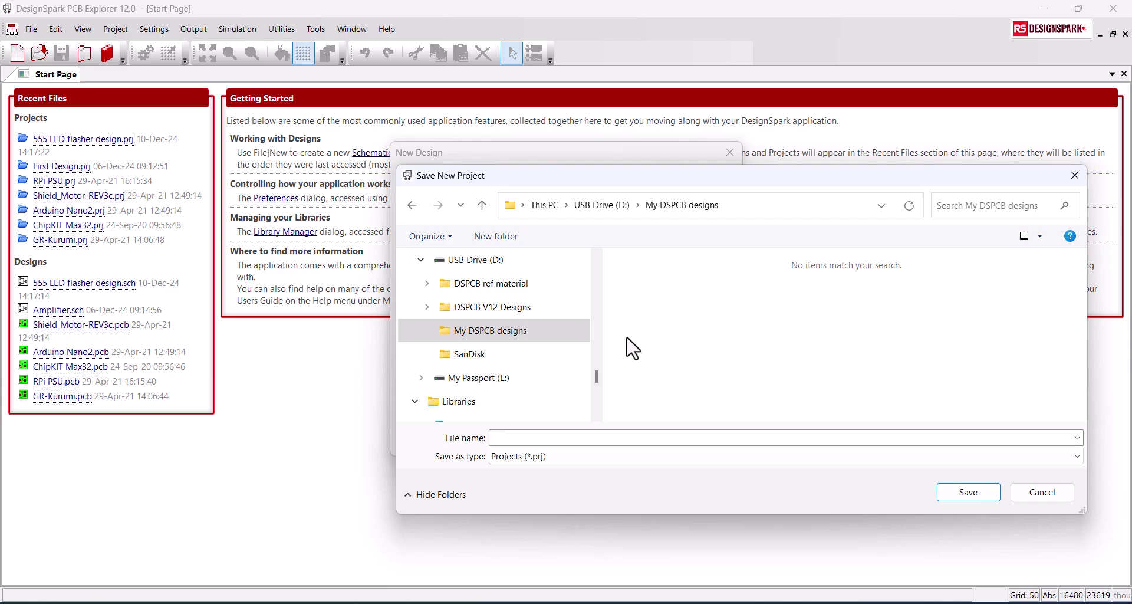
Create a subfolder named First Project inside the My DSPCB designs folder
{"action": "left_click", "coordinate": [503, 240]}
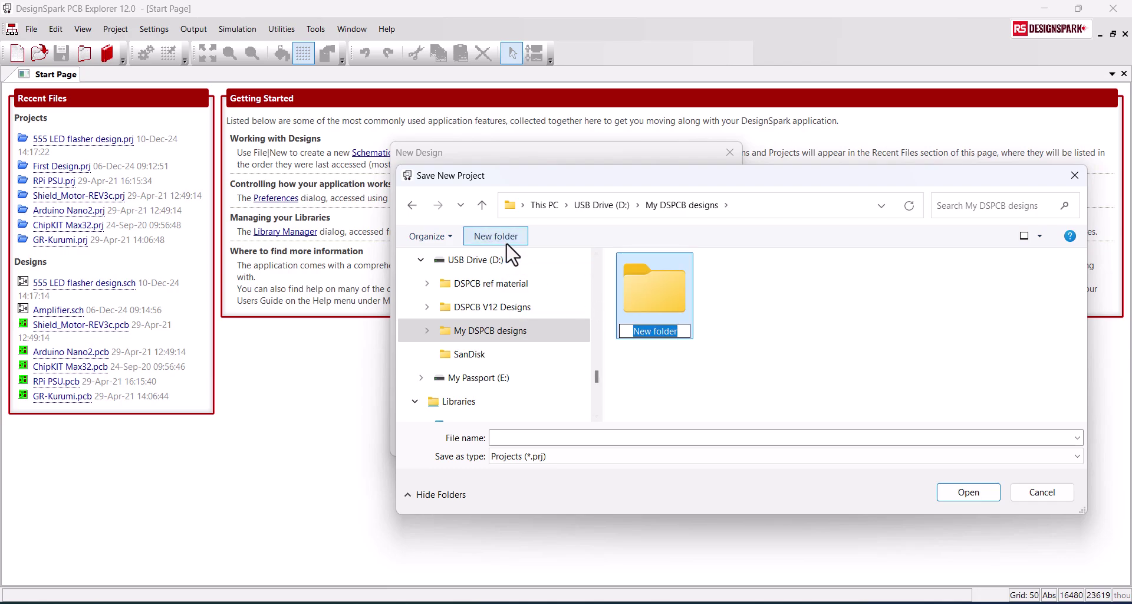
{"action": "type", "text": "Fir"}
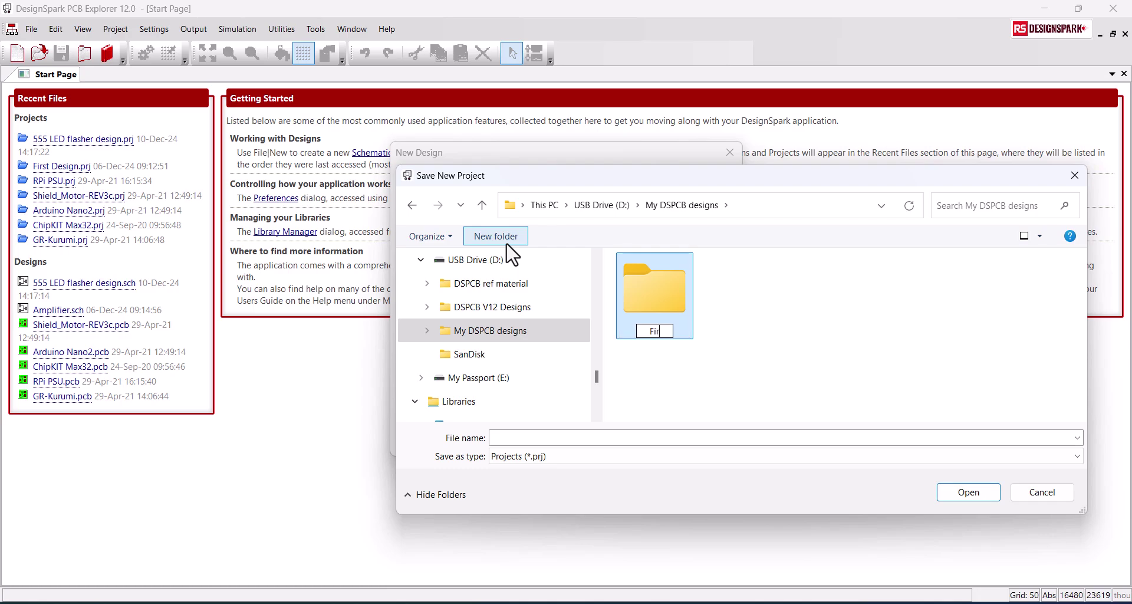
{"action": "type", "text": "st Project"}
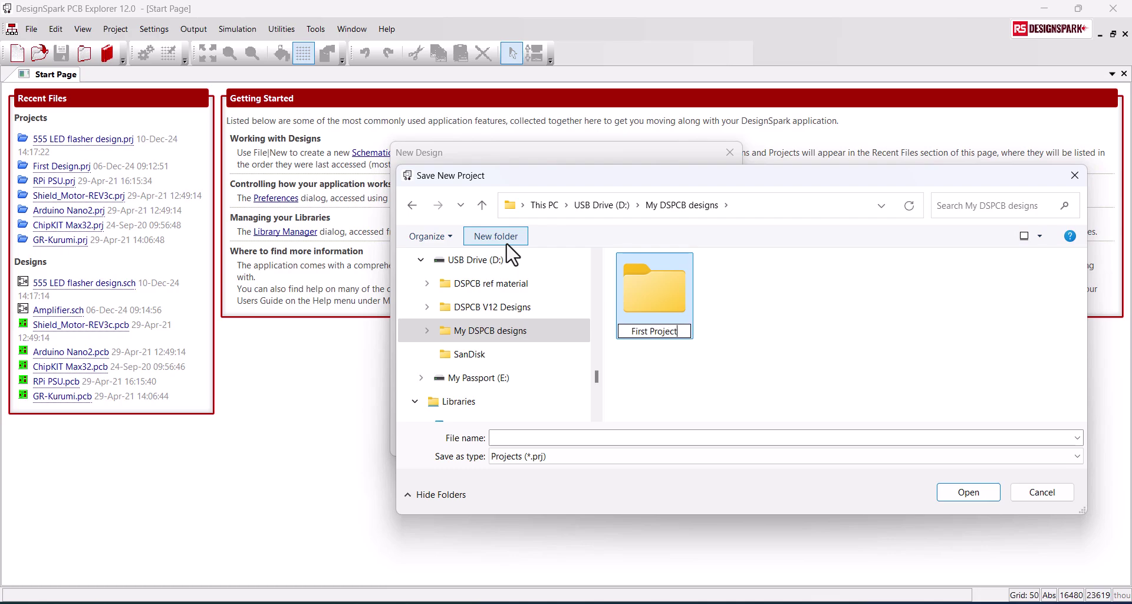
{"action": "key", "text": "Return"}
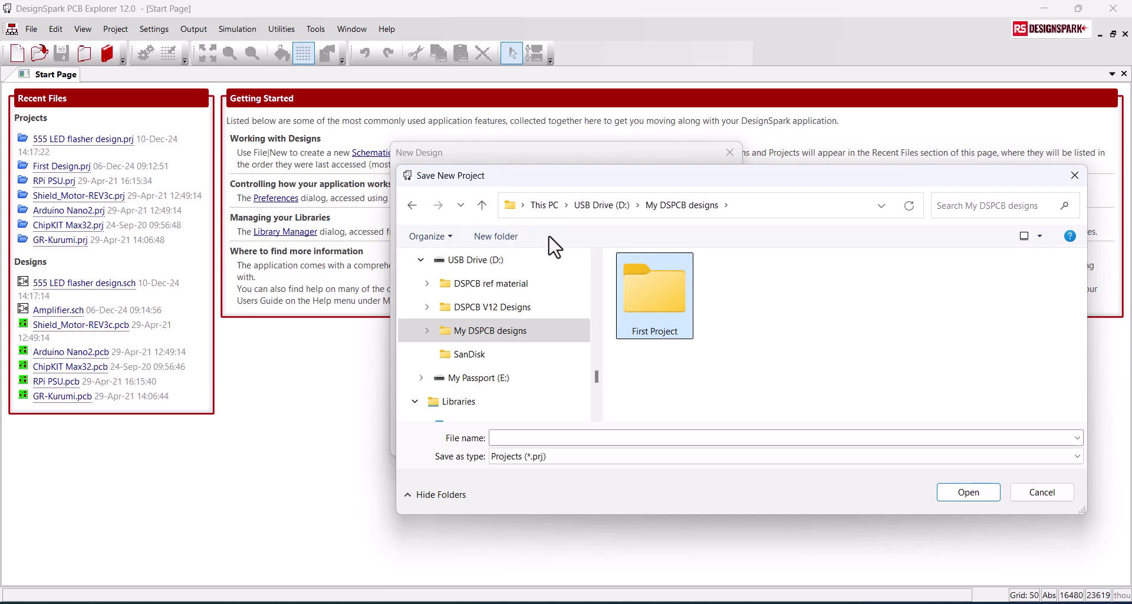
Save the new project as "project 1" inside the First Project folder
{"action": "double_click", "coordinate": [617, 297]}
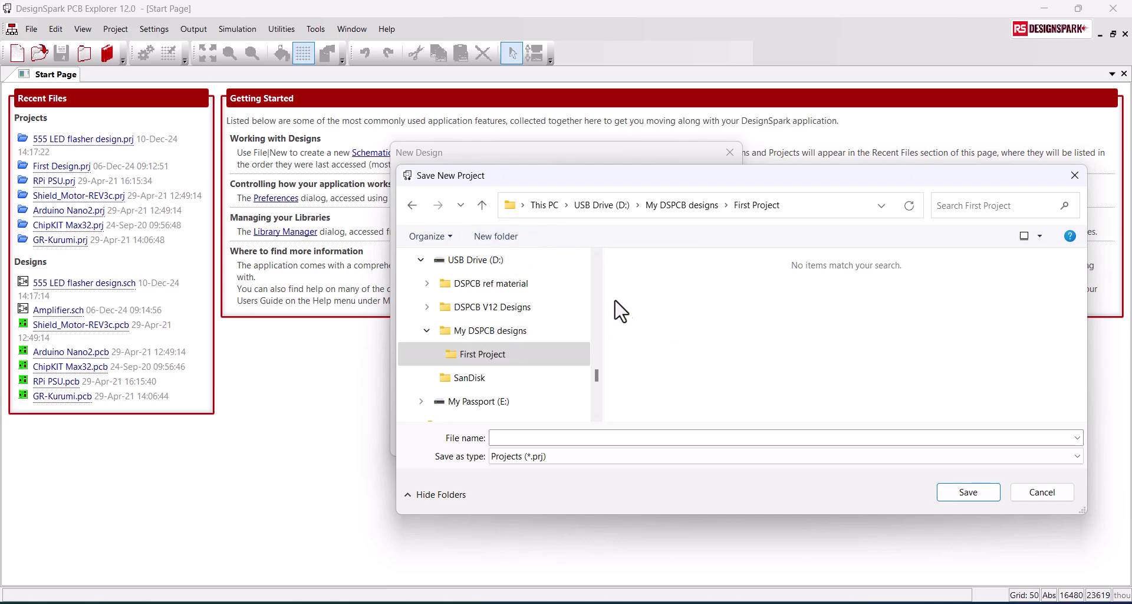
{"action": "left_click", "coordinate": [531, 438]}
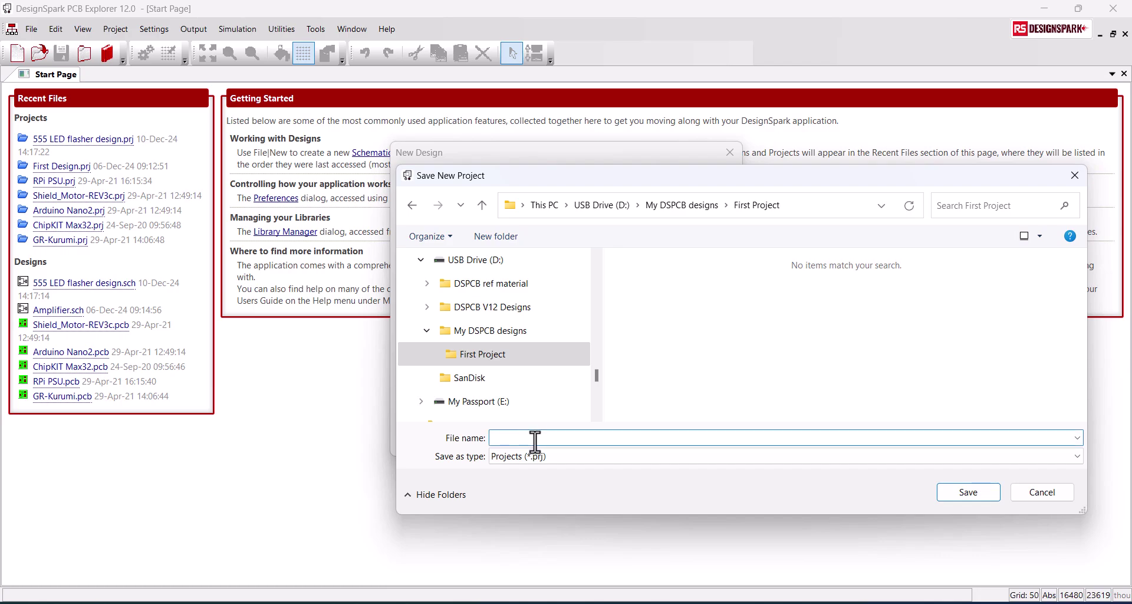
{"action": "type", "text": "project 1"}
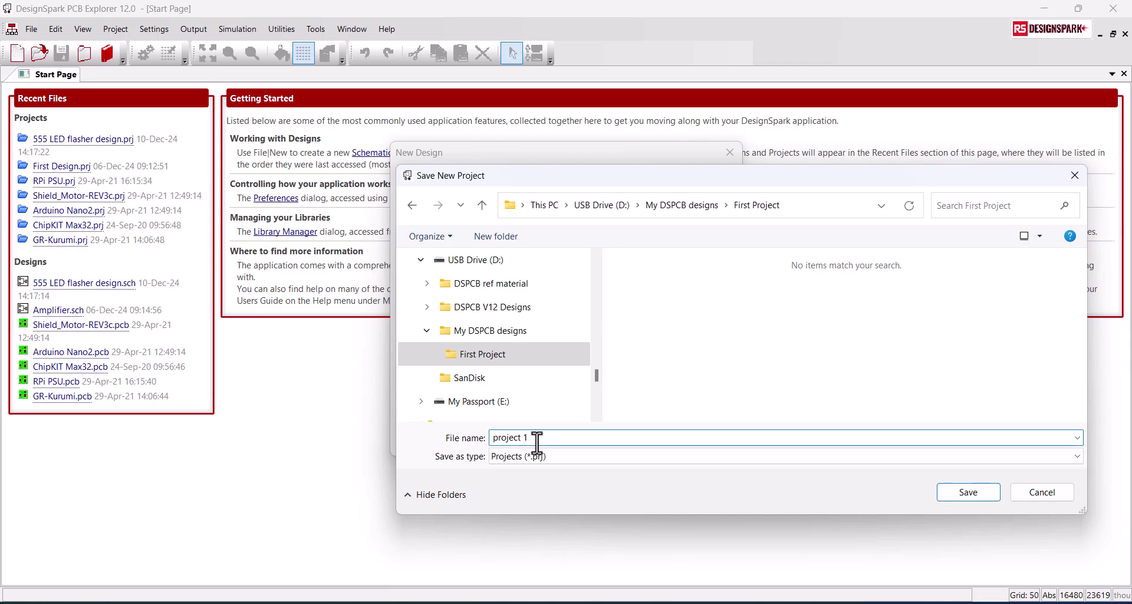
{"action": "key", "text": "Return"}
{"action": "left_click", "coordinate": [537, 442]}
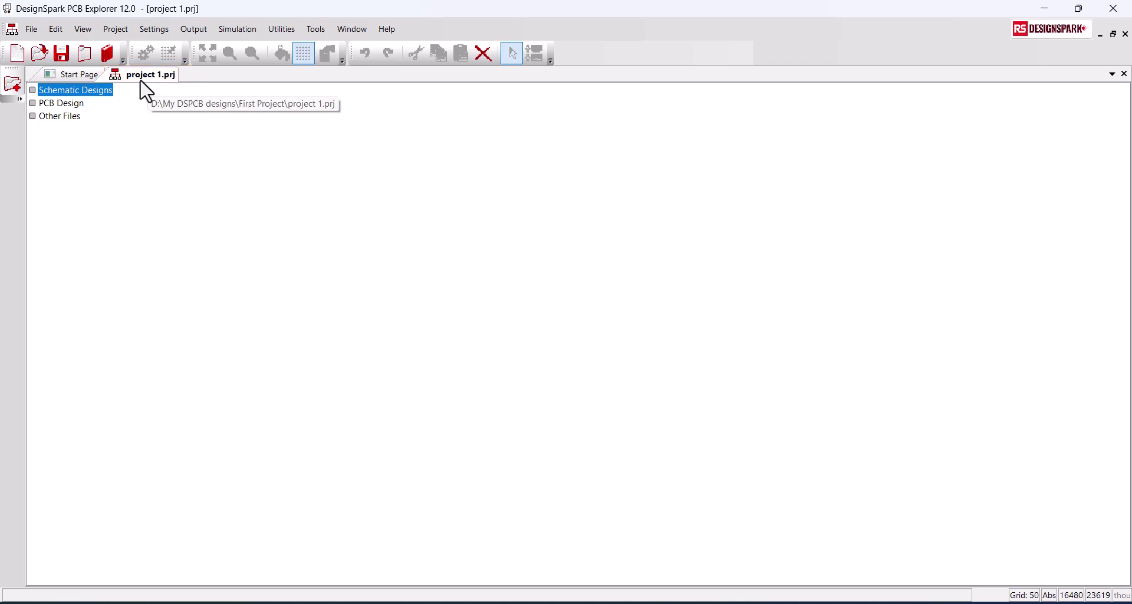
Create a schematic design named Amplifier with the Default (white) technology file, added to the open project
{"action": "left_click", "coordinate": [32, 30]}
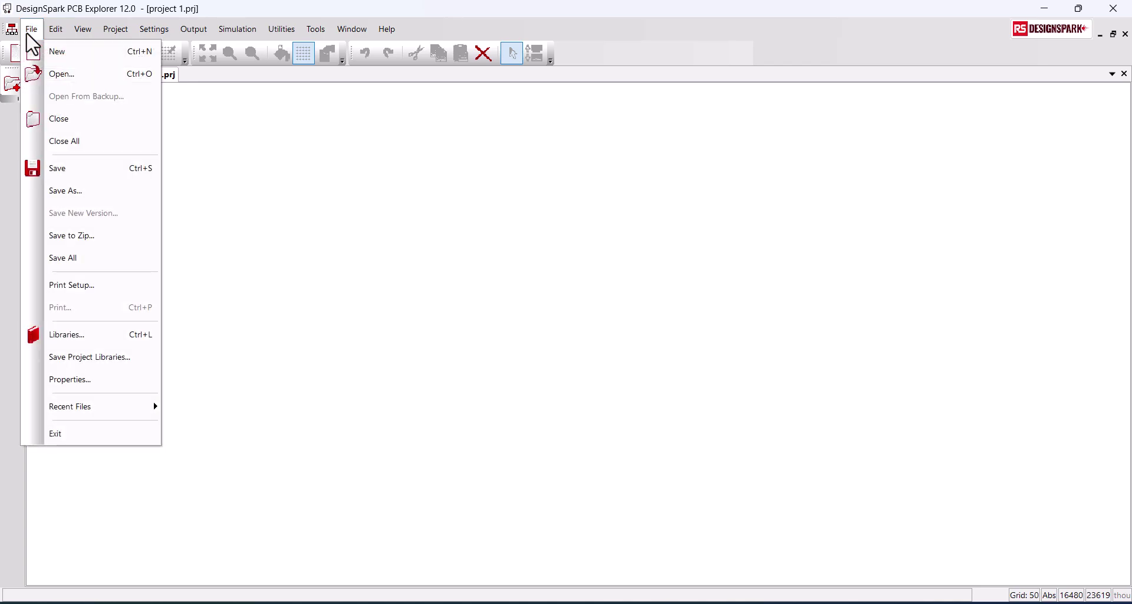
{"action": "left_click", "coordinate": [44, 52]}
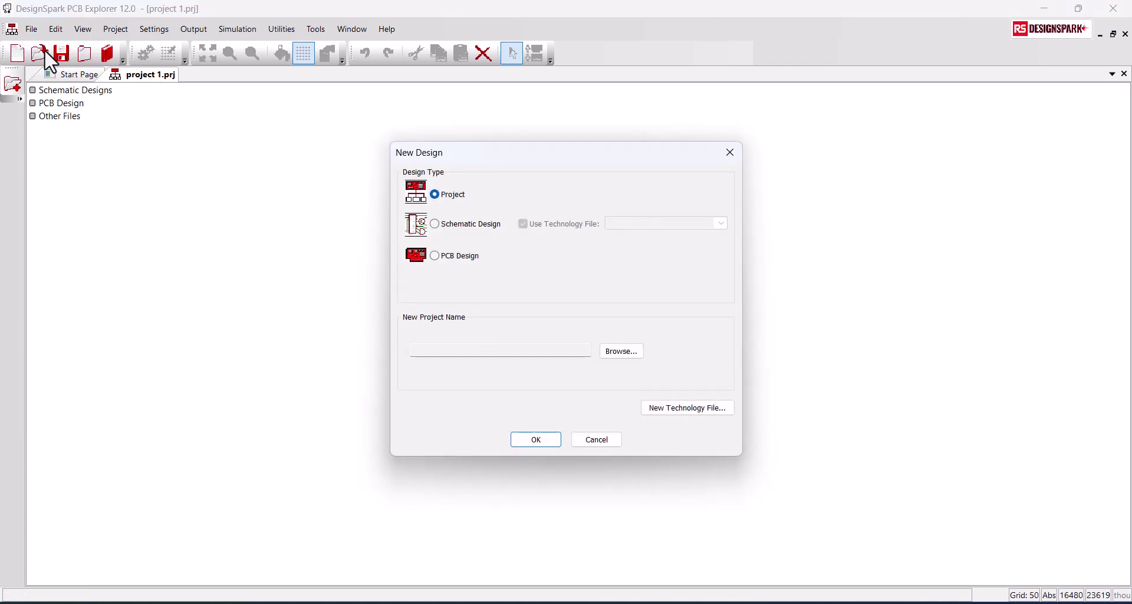
{"action": "left_click", "coordinate": [437, 226]}
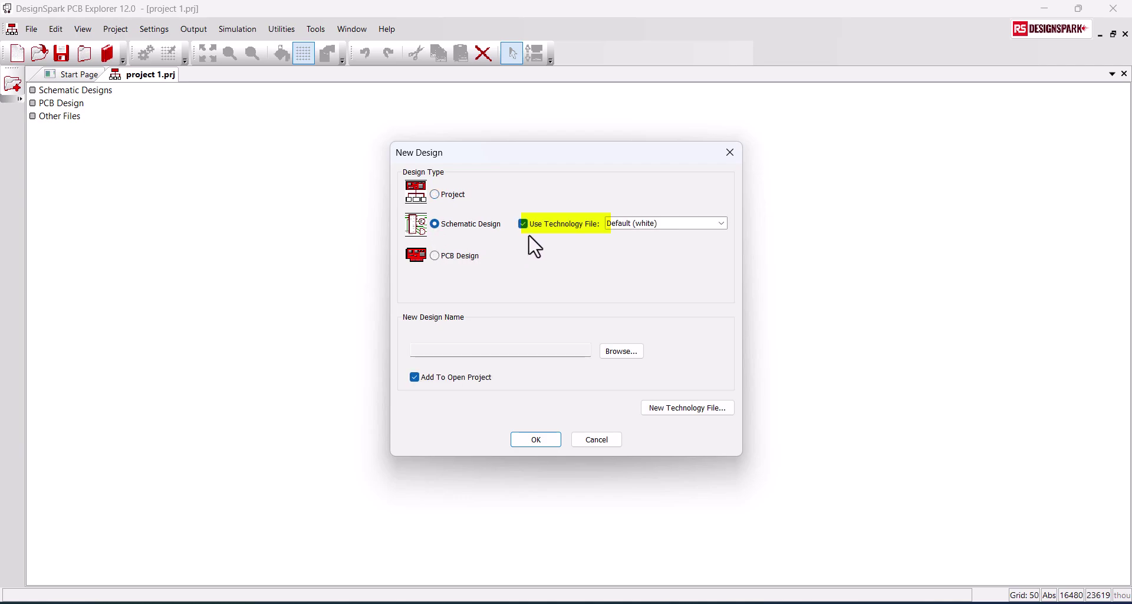
{"action": "left_click", "coordinate": [721, 223]}
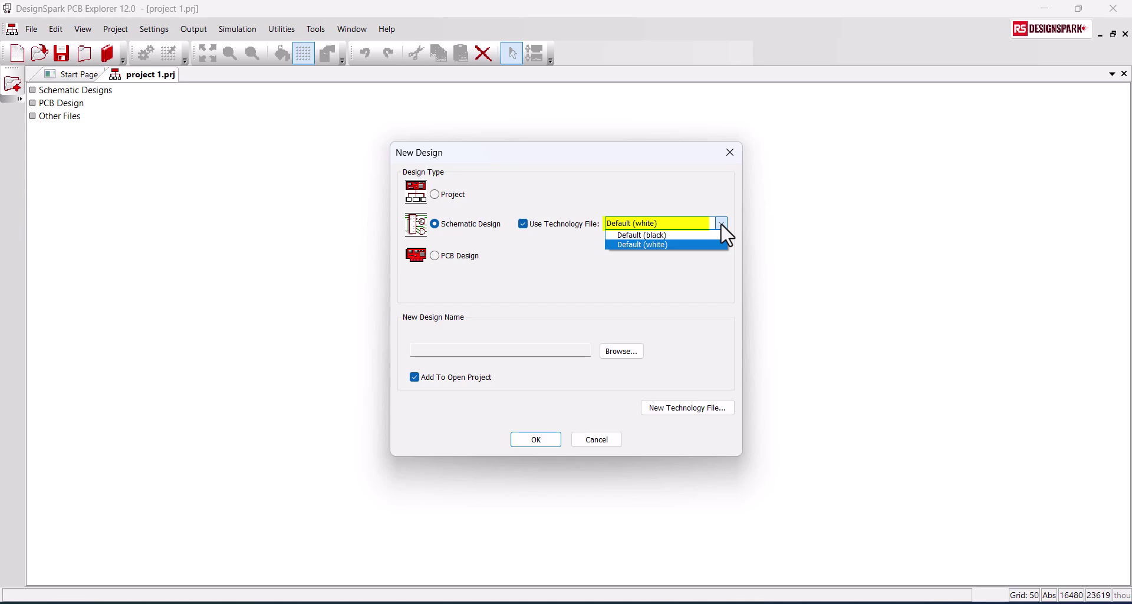
{"action": "left_click", "coordinate": [721, 224]}
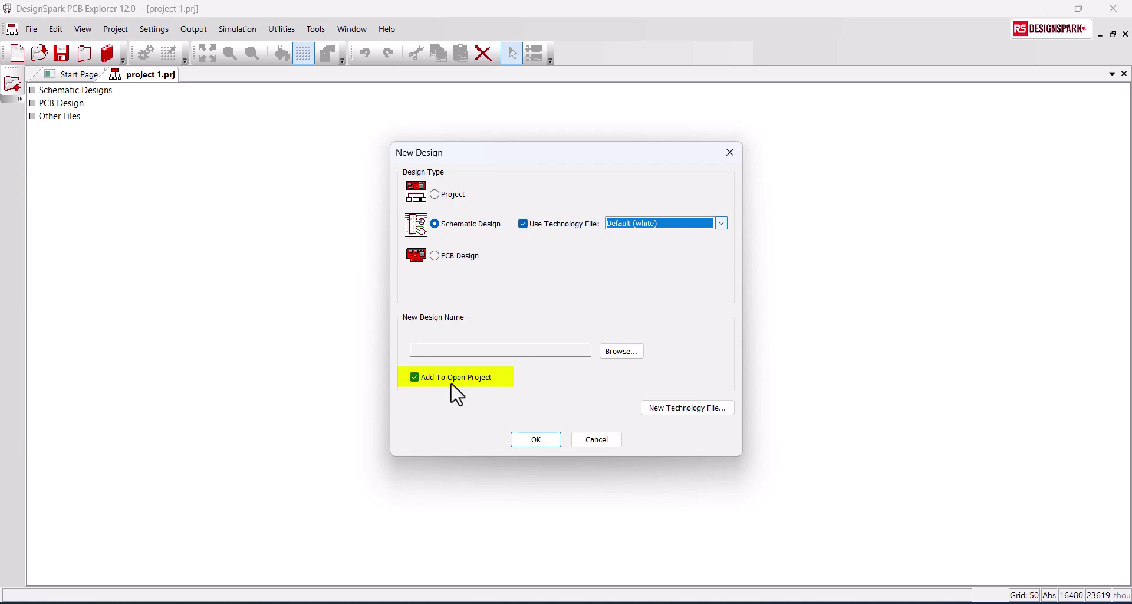
{"action": "left_click", "coordinate": [530, 440]}
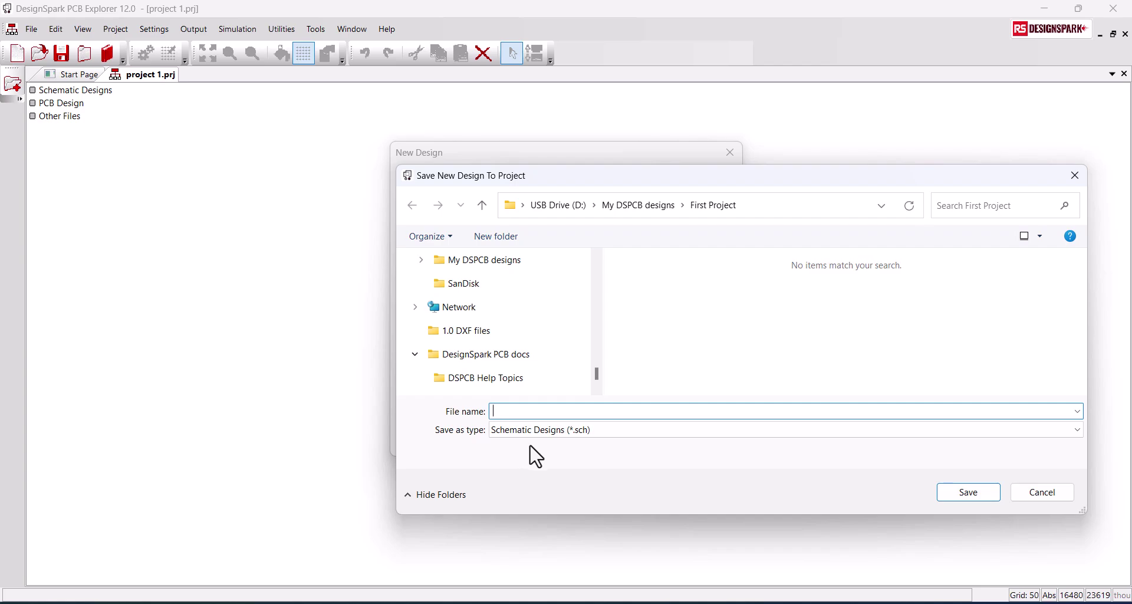
{"action": "type", "text": "Amplifier"}
{"action": "key", "text": "Return"}
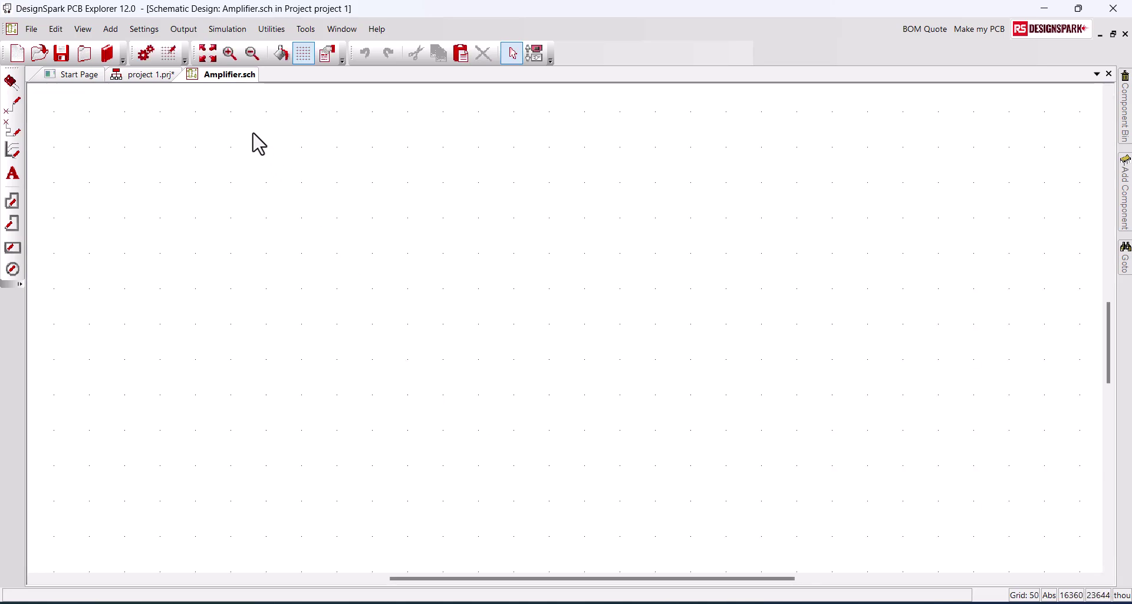
View the design files listed in project 1 and open Amplifier.sch from its Schematic Designs
{"action": "left_click", "coordinate": [142, 77]}
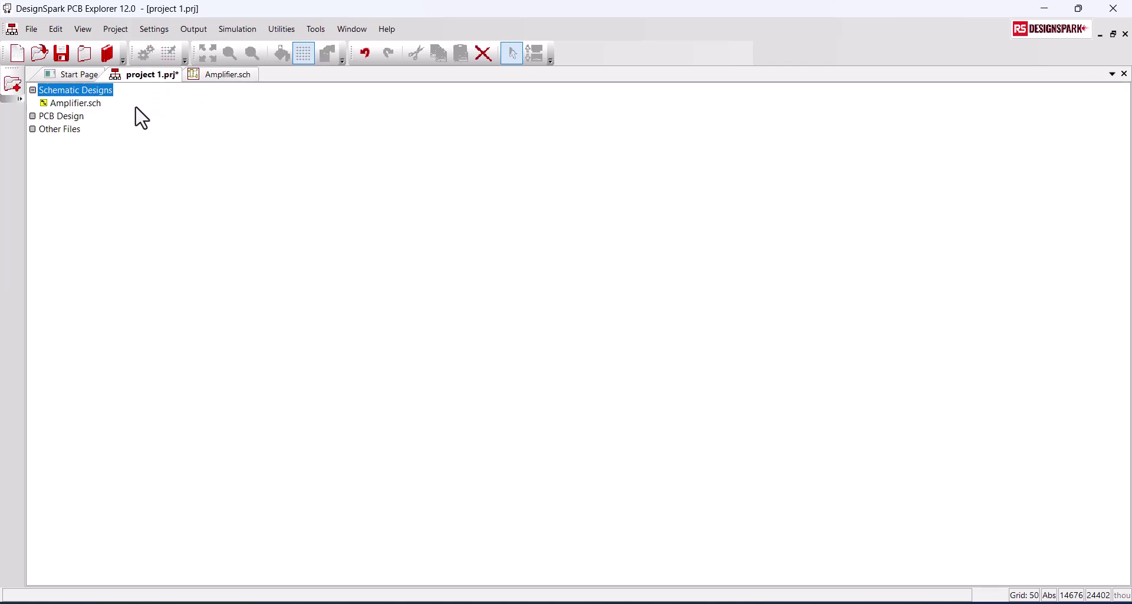
{"action": "left_click", "coordinate": [88, 107]}
{"action": "double_click", "coordinate": [89, 107]}
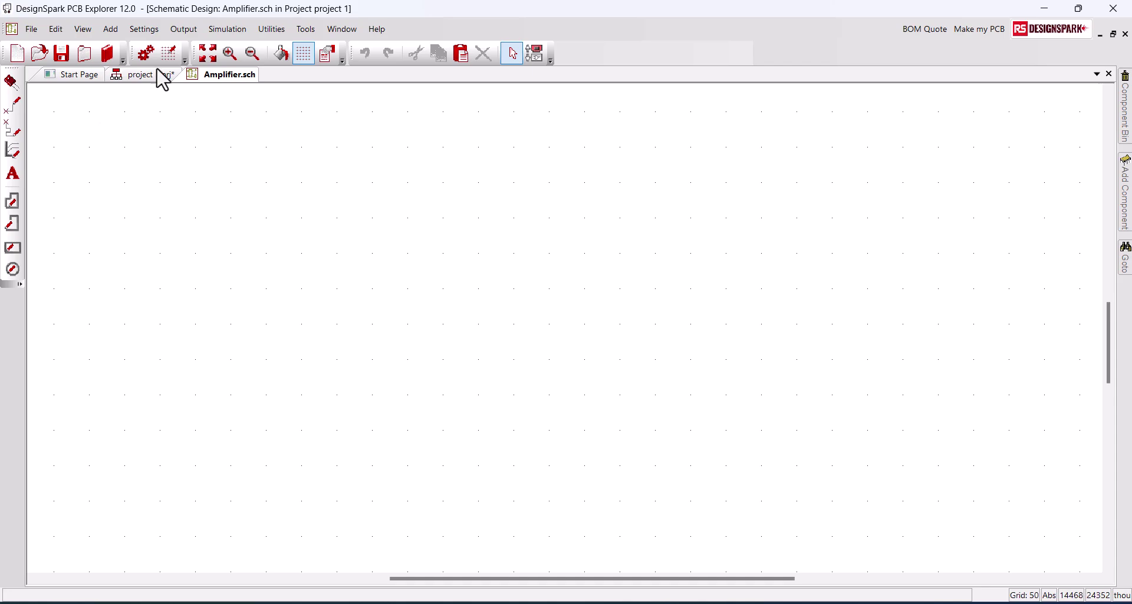
Place one CONN_D9 from the DesignSpark library at about (15350, 23150), flipped and rotated through a full turn so its terminals face right
{"action": "left_click", "coordinate": [13, 82]}
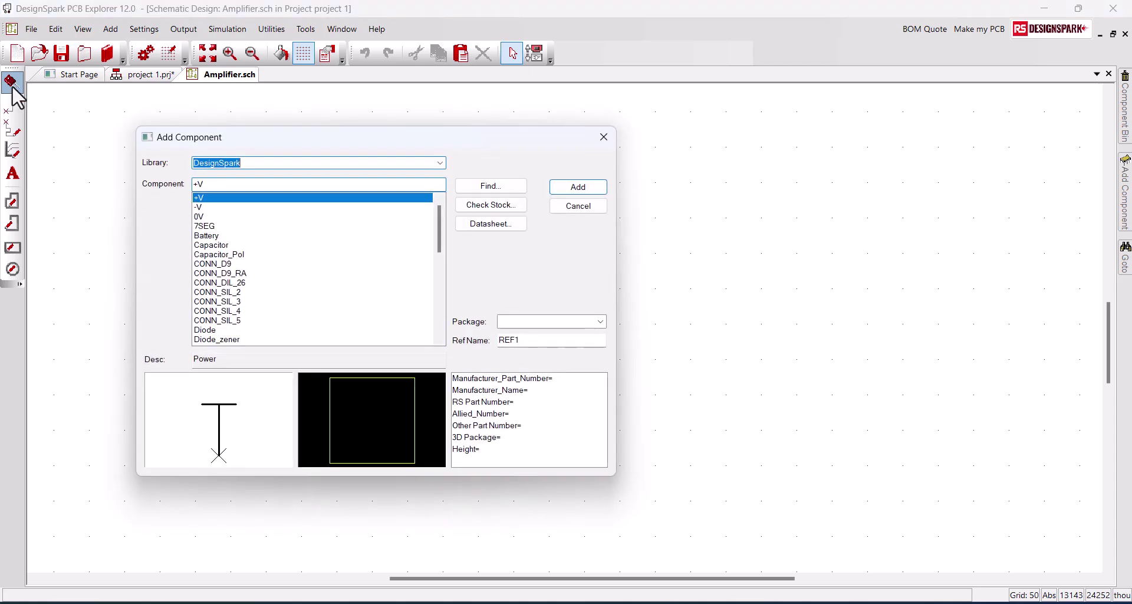
{"action": "left_click", "coordinate": [207, 264]}
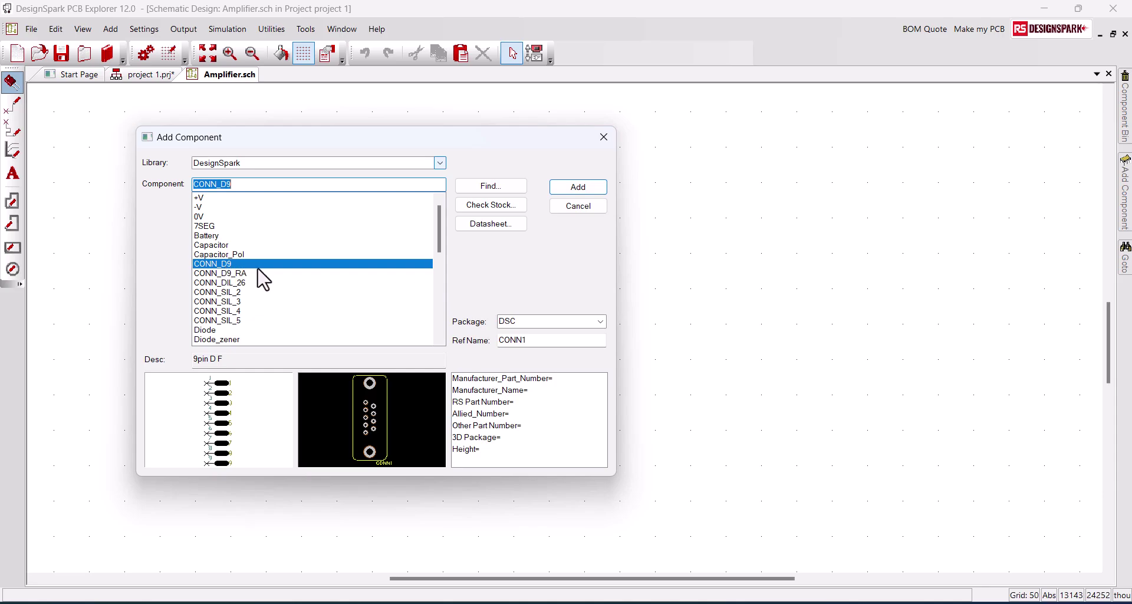
{"action": "left_click", "coordinate": [557, 189]}
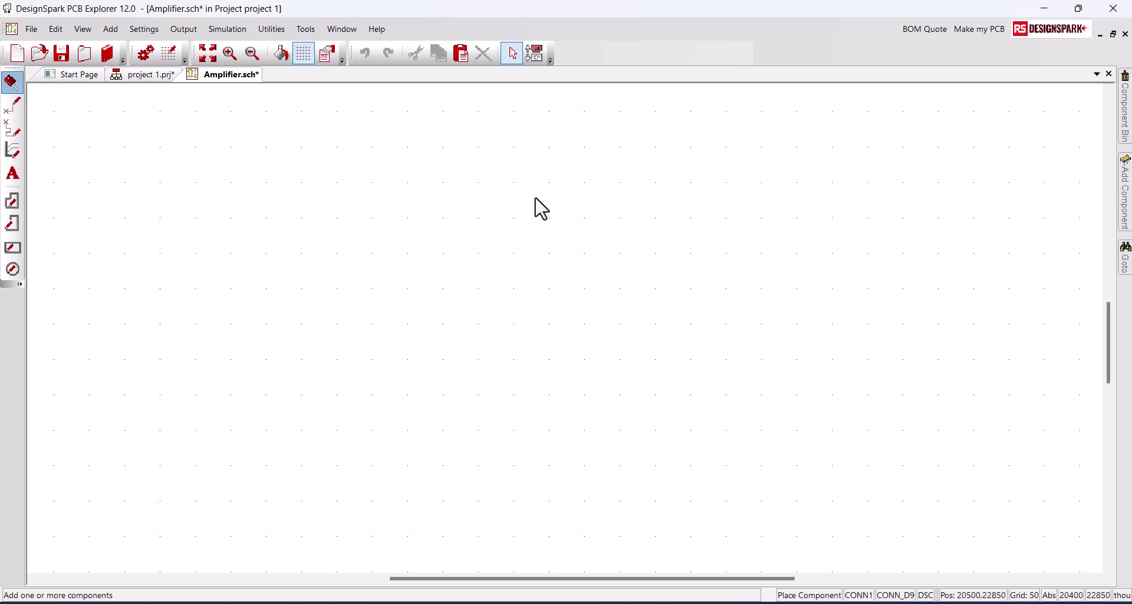
{"action": "scroll", "coordinate": [536, 304], "scroll_direction": "up", "scroll_amount": 4}
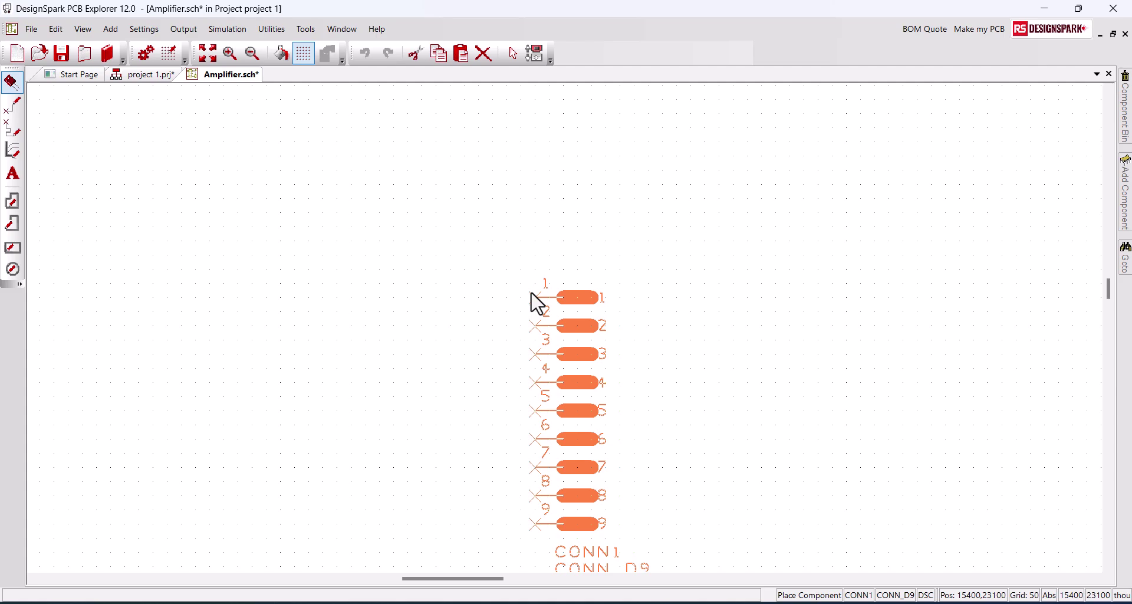
{"action": "key", "text": "f"}
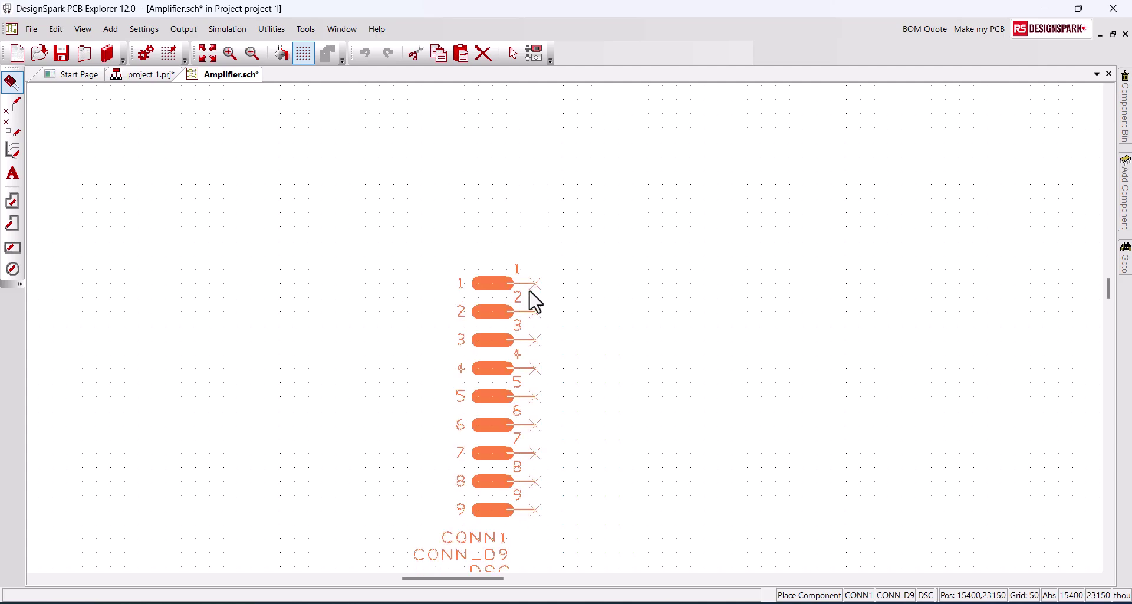
{"action": "key", "text": "r"}
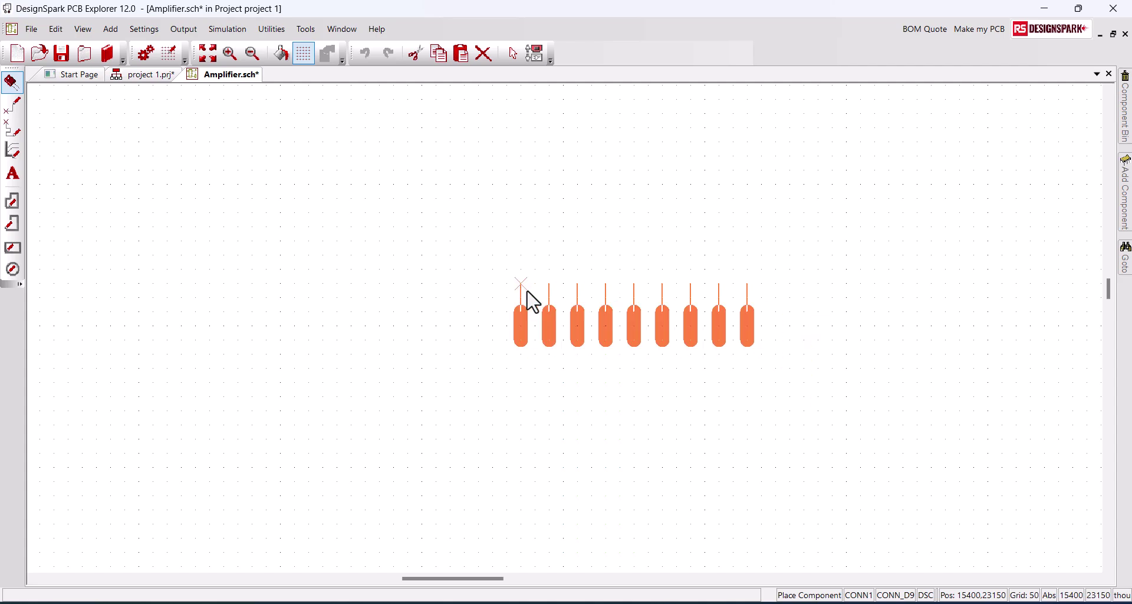
{"action": "key", "text": "r"}
{"action": "key", "text": "r"}
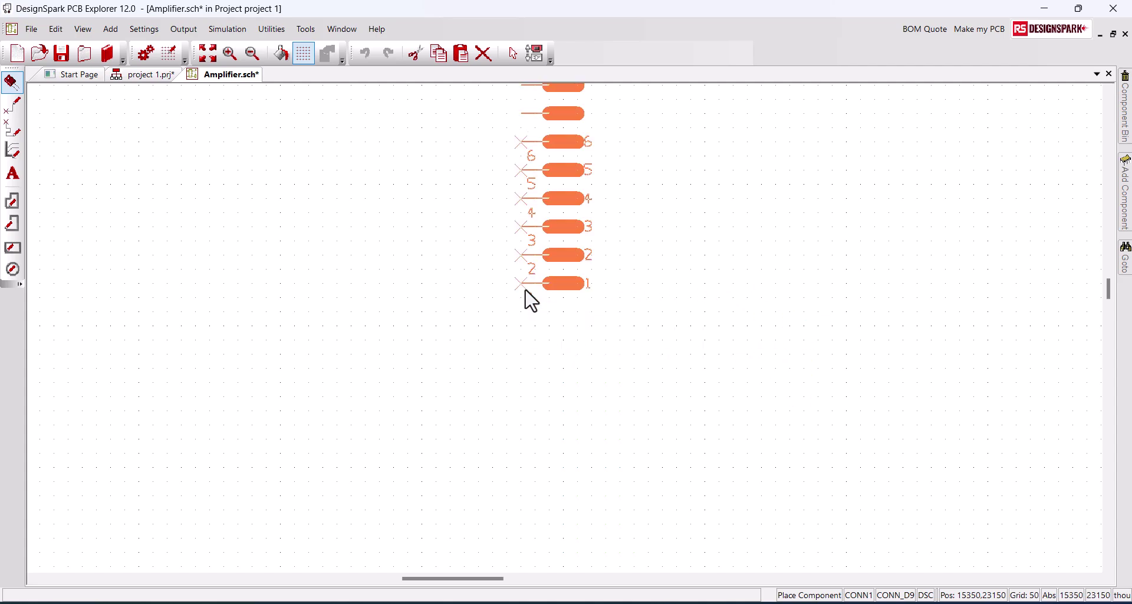
{"action": "key", "text": "r"}
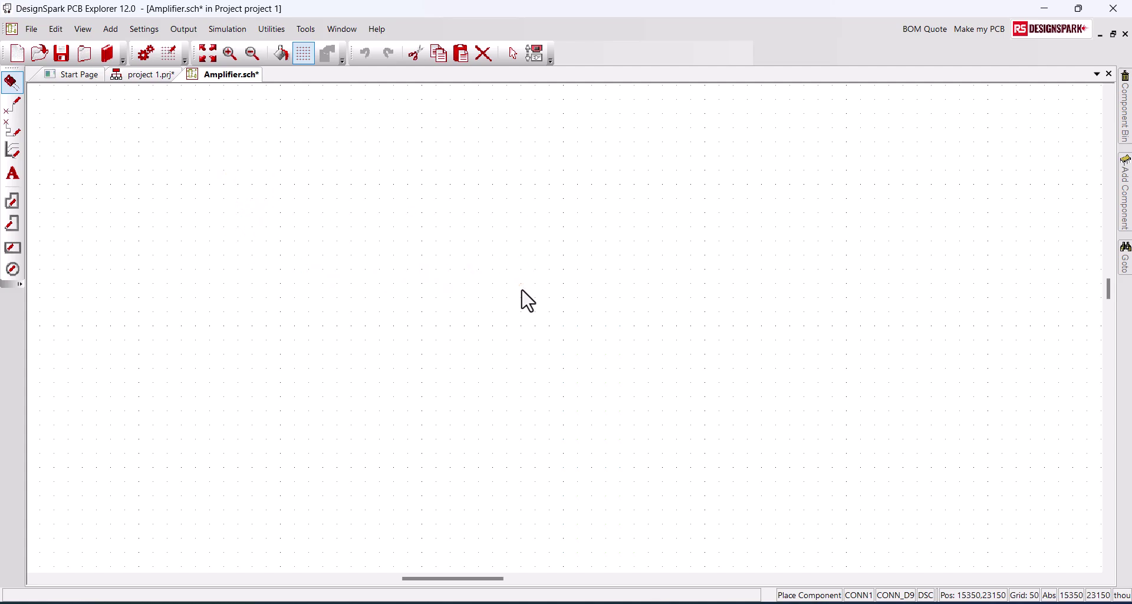
{"action": "left_click", "coordinate": [527, 299]}
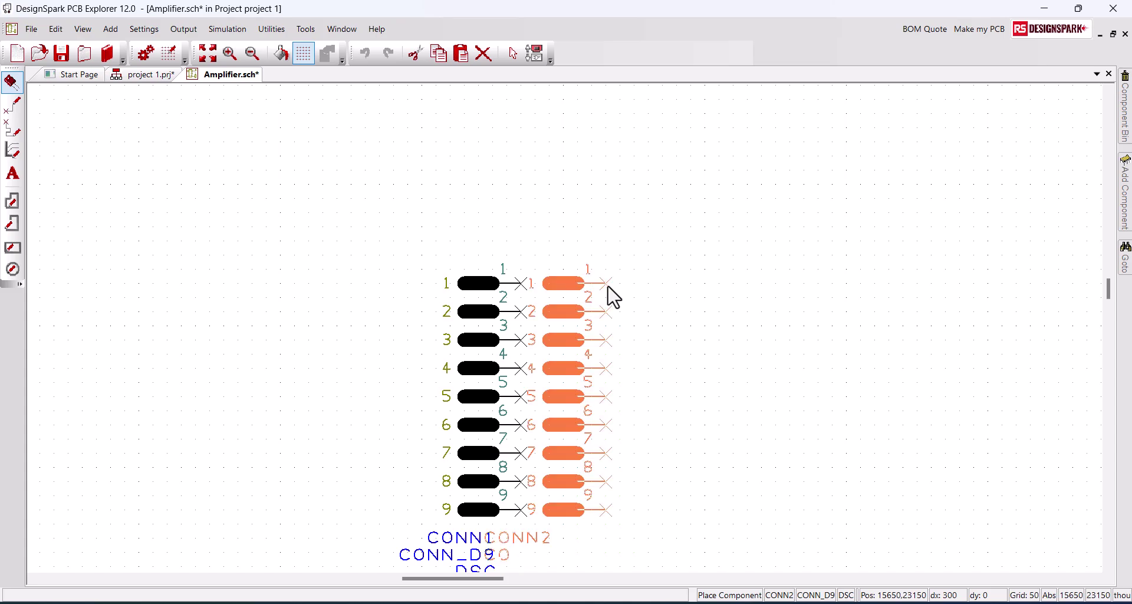
{"action": "key", "text": "Escape"}
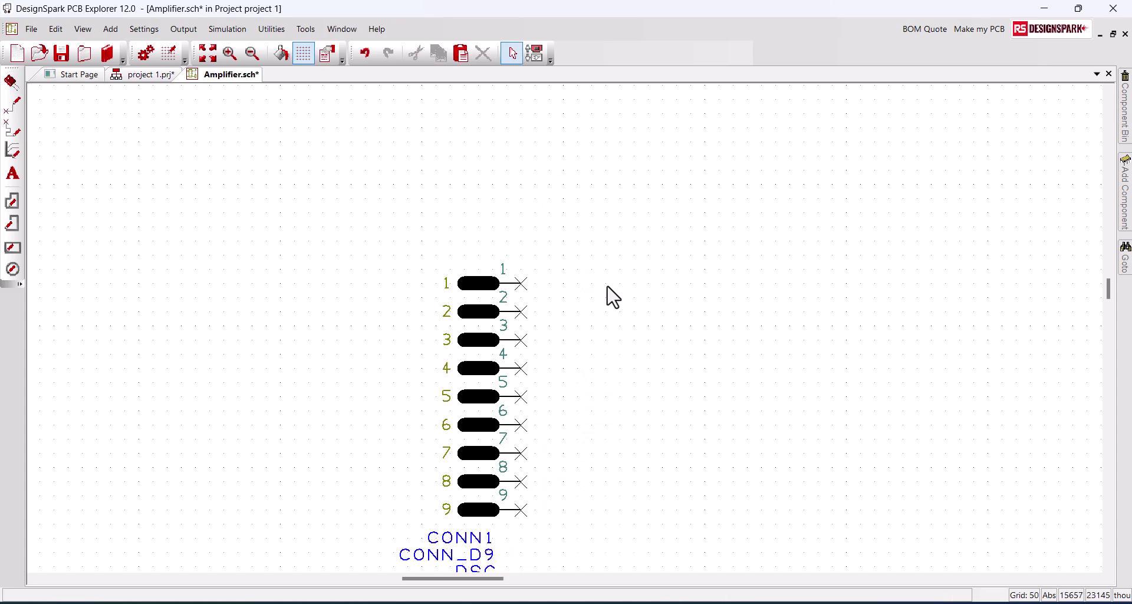